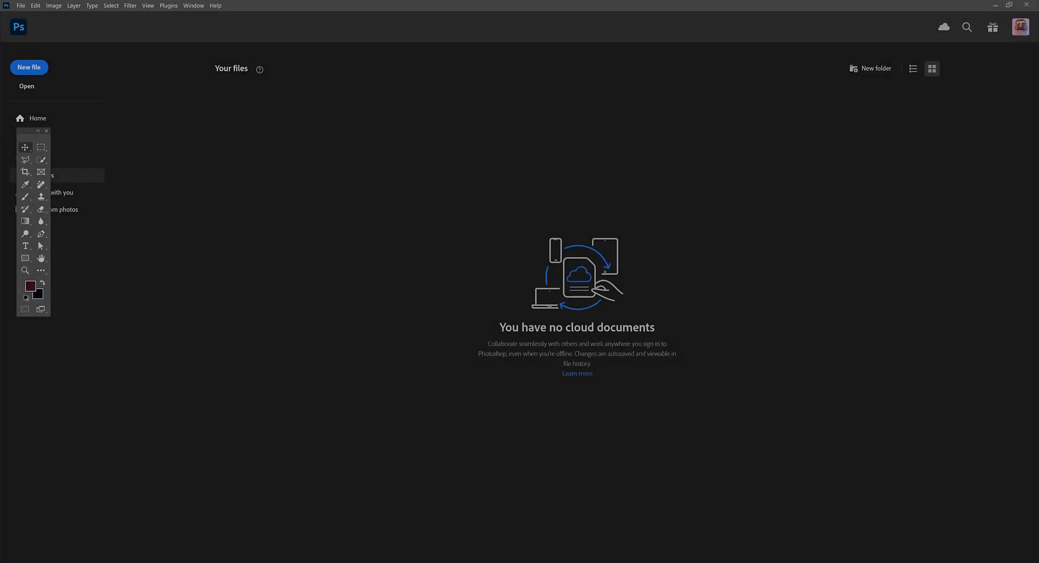
- Launch the MockupBatch panel from Plugins > MockupBatch and move it to the right side
{"action": "left_click", "coordinate": [167, 6]}
{"action": "mouse_move", "coordinate": [194, 72]}
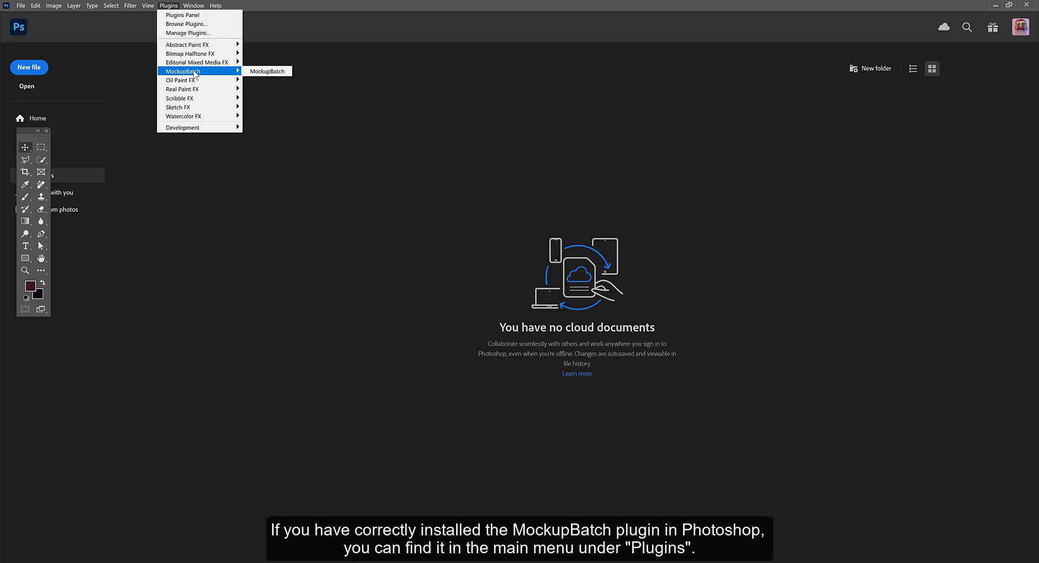
{"action": "left_click", "coordinate": [287, 72]}
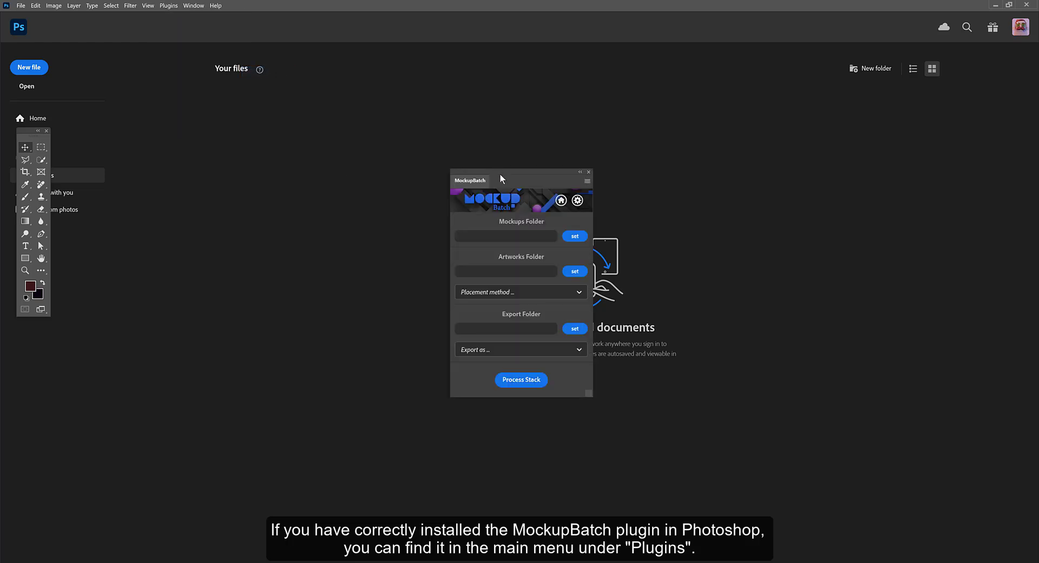
{"action": "left_click_drag", "start_coordinate": [537, 165], "coordinate": [885, 144]}
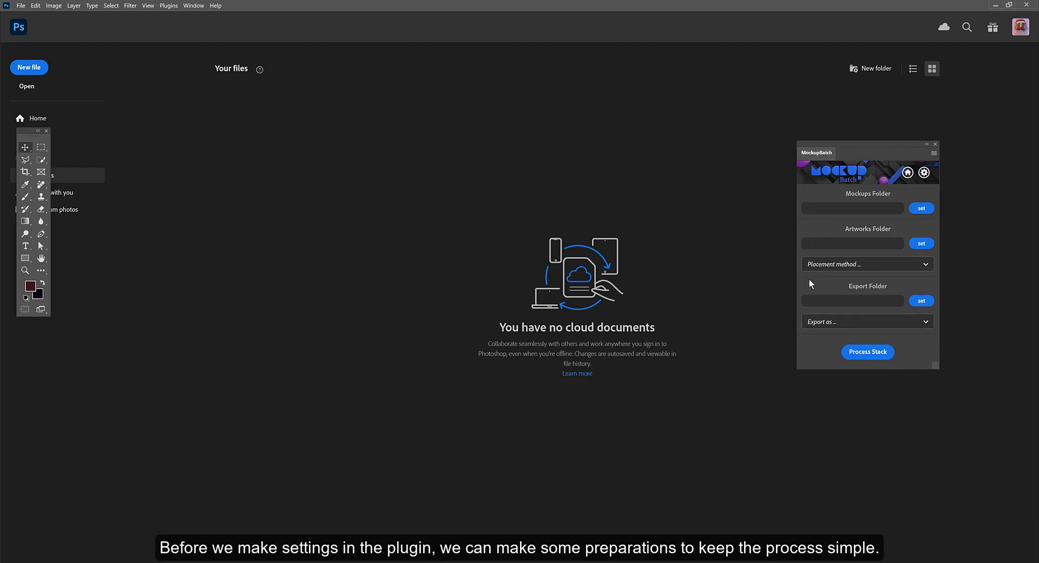
- Minimize Photoshop and create the first new folder, artworks, inside the images folder
{"action": "left_click", "coordinate": [996, 7]}
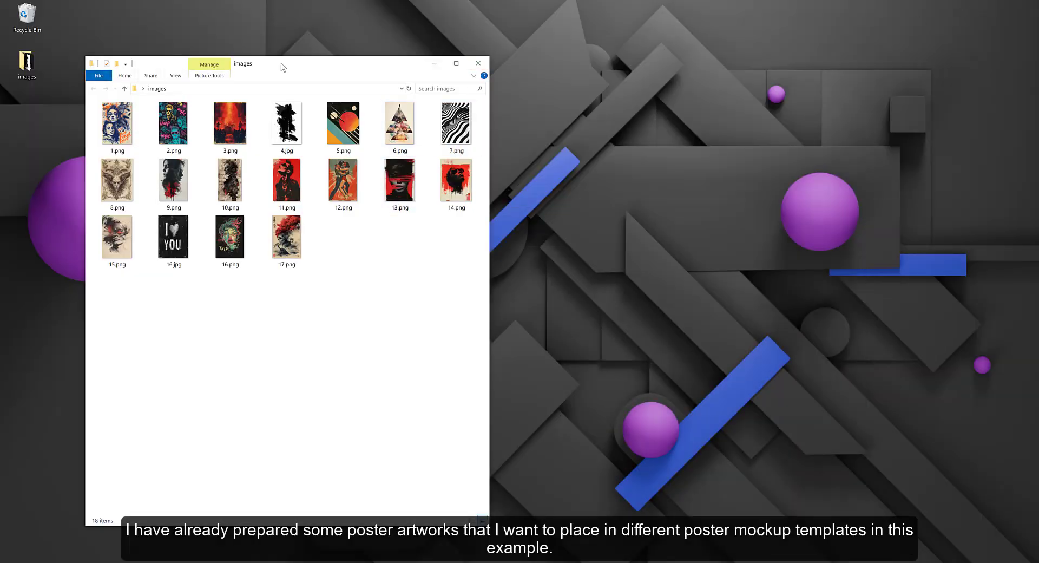
{"action": "left_click_drag", "start_coordinate": [281, 66], "coordinate": [292, 65]}
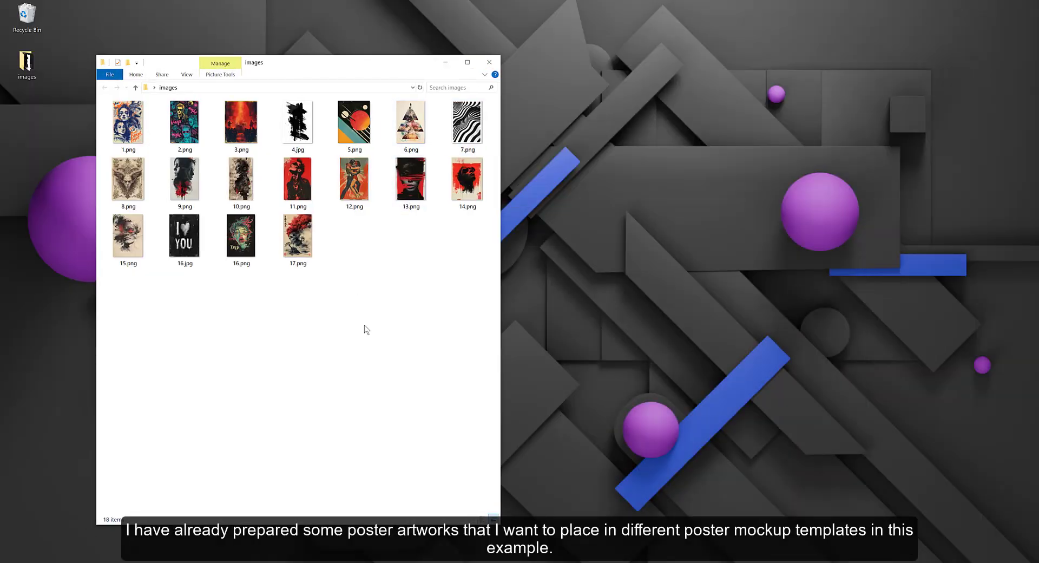
{"action": "right_click", "coordinate": [348, 241]}
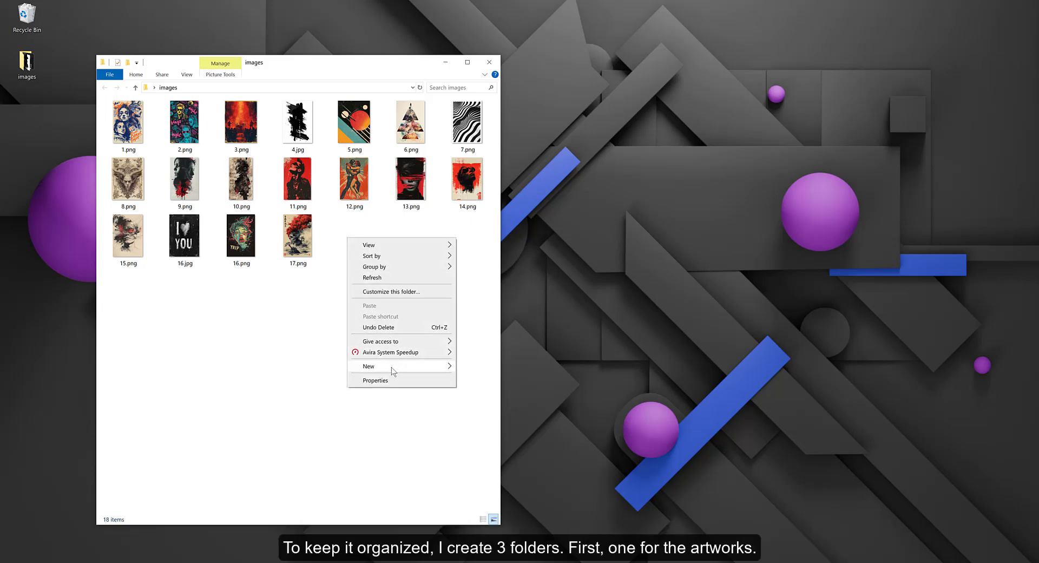
{"action": "mouse_move", "coordinate": [391, 367]}
{"action": "left_click", "coordinate": [479, 365]}
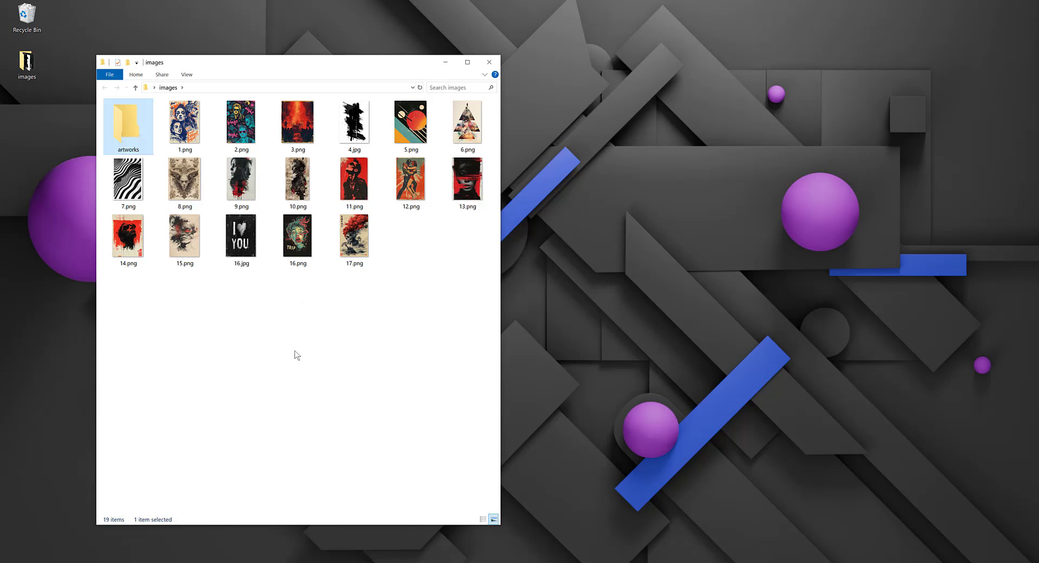
- Add two more folders inside images, named mockups and exports
{"action": "right_click", "coordinate": [275, 341]}
{"action": "mouse_move", "coordinate": [325, 471]}
{"action": "left_click", "coordinate": [406, 472]}
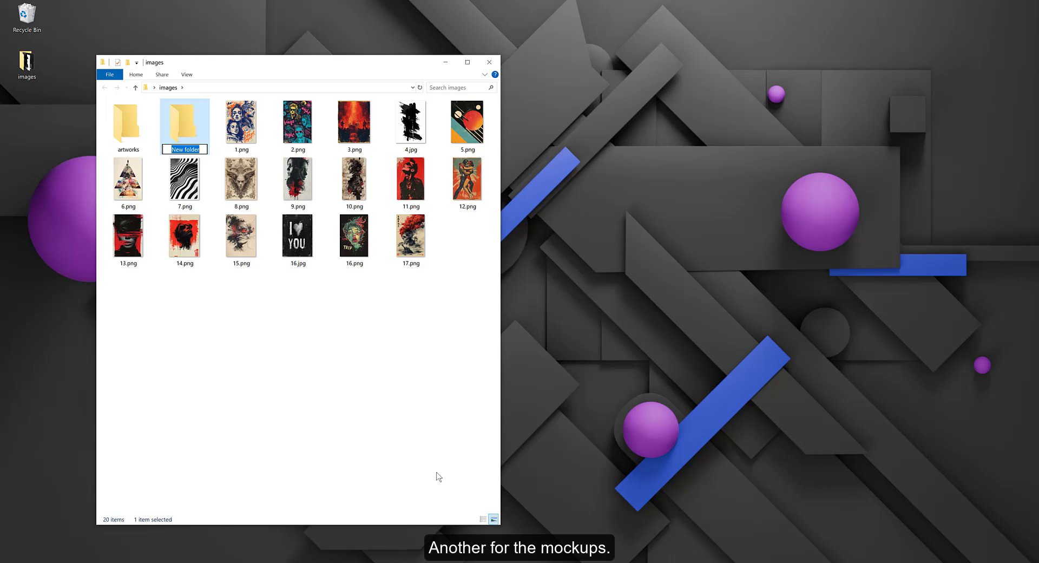
{"action": "type", "text": "mockups"}
{"action": "key", "text": "Return"}
{"action": "right_click", "coordinate": [188, 359]}
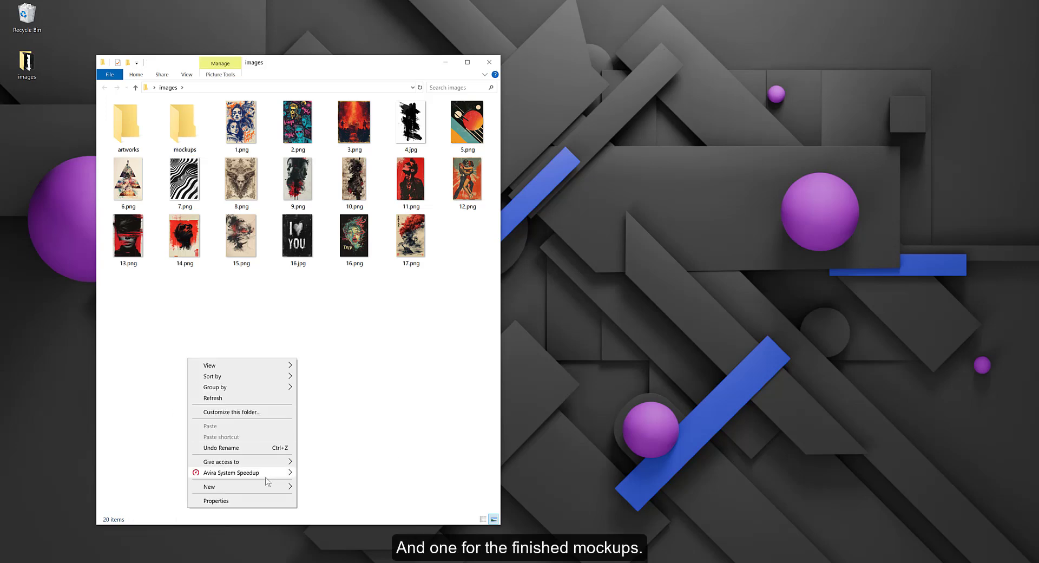
{"action": "mouse_move", "coordinate": [285, 487]}
{"action": "left_click", "coordinate": [362, 489]}
{"action": "type", "text": "exports"}
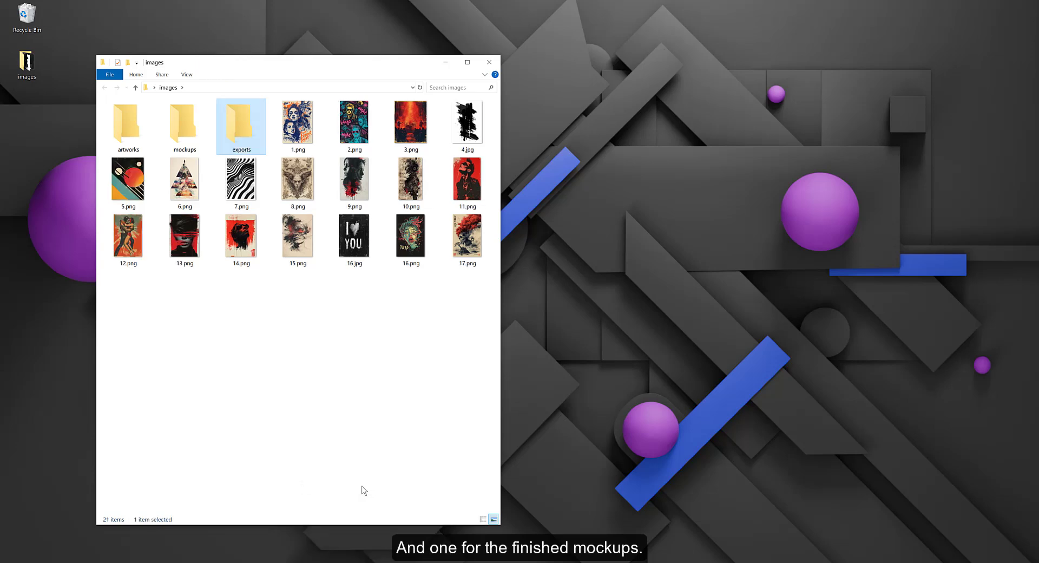
- Move all 18 poster images, 1.png through 17.png, into the artworks folder
{"action": "left_click", "coordinate": [354, 400]}
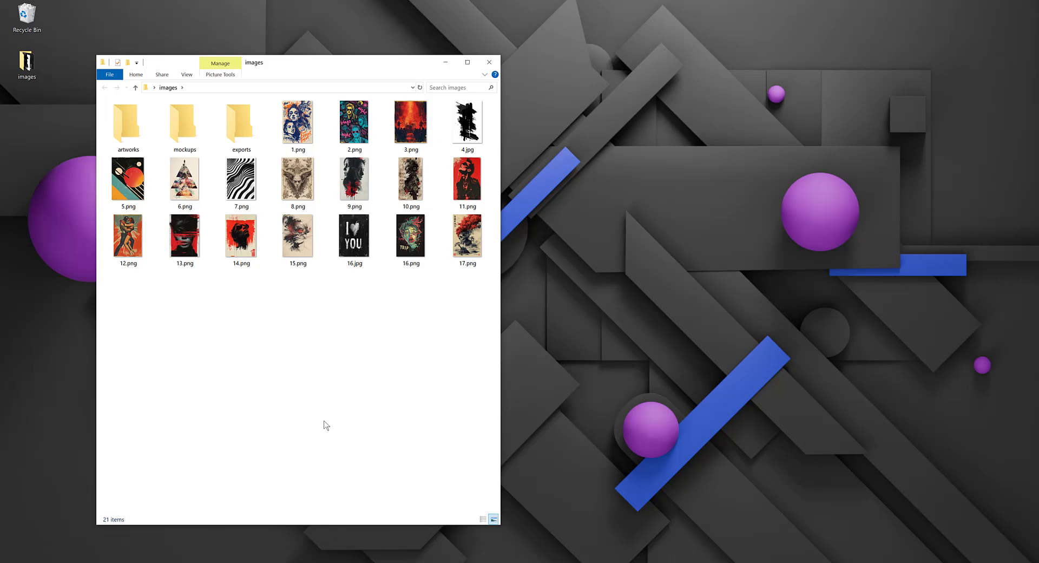
{"action": "left_click", "coordinate": [304, 137]}
{"action": "left_click", "coordinate": [472, 245], "text": "shift"}
{"action": "left_click_drag", "start_coordinate": [296, 128], "coordinate": [123, 117]}
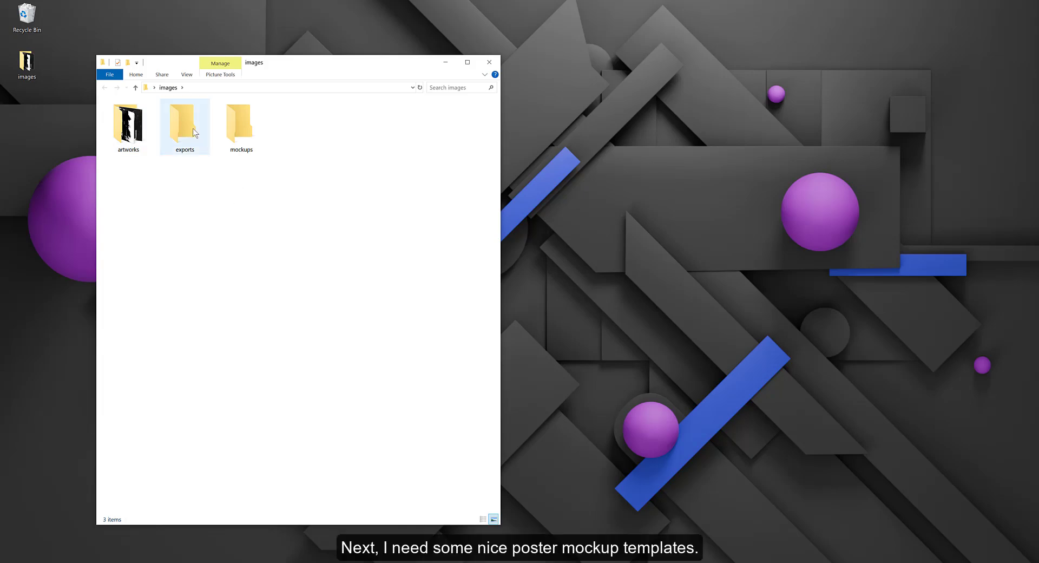
- Google 'free mockups' and browse the results to reach mockups-design.com
{"action": "left_click", "coordinate": [249, 131]}
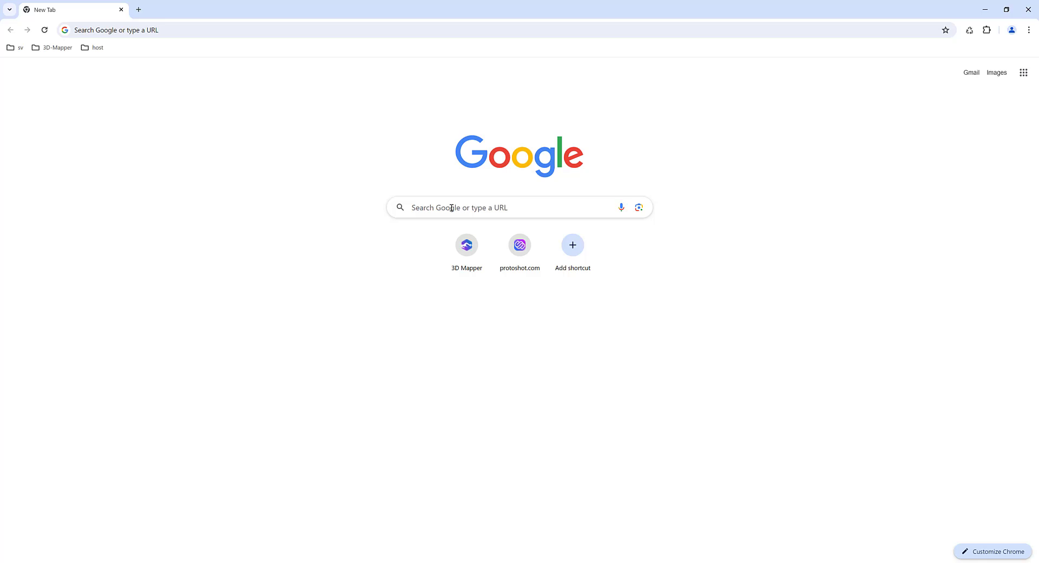
{"action": "left_click", "coordinate": [449, 208]}
{"action": "type", "text": "free ma"}
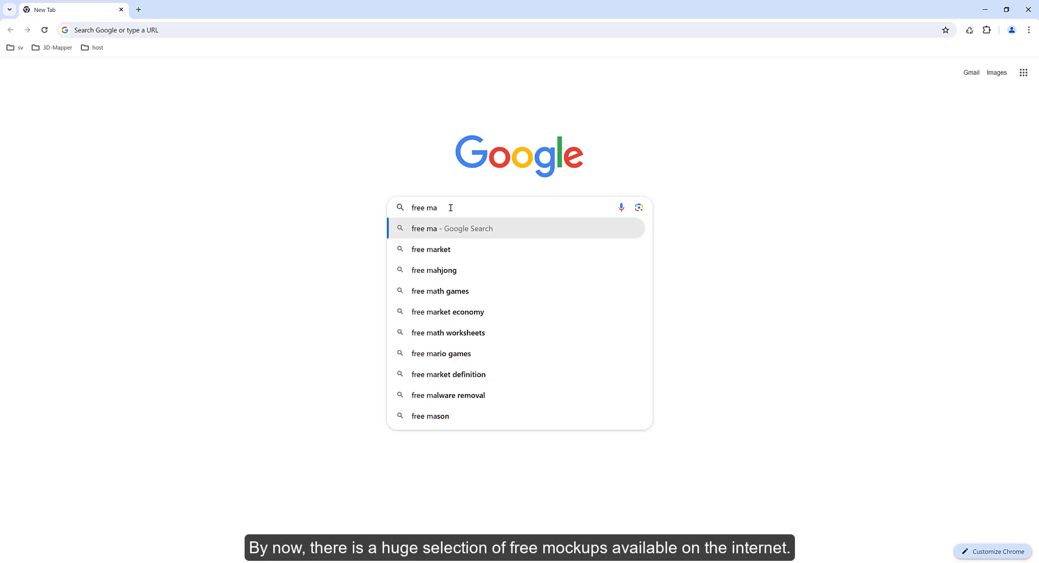
{"action": "type", "text": "o"}
{"action": "key", "text": "BackSpace"}
{"action": "key", "text": "BackSpace"}
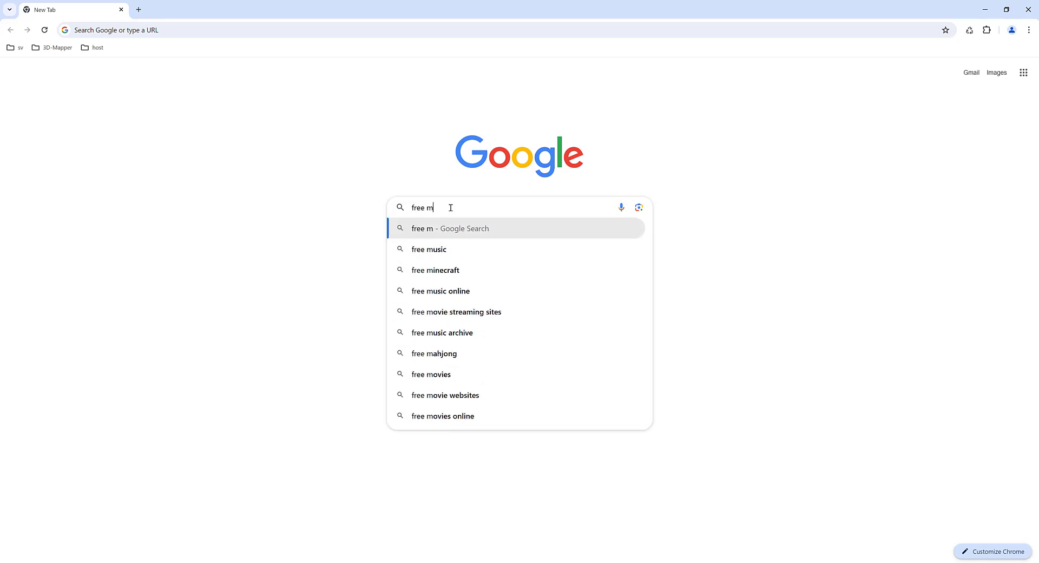
{"action": "type", "text": "ockups"}
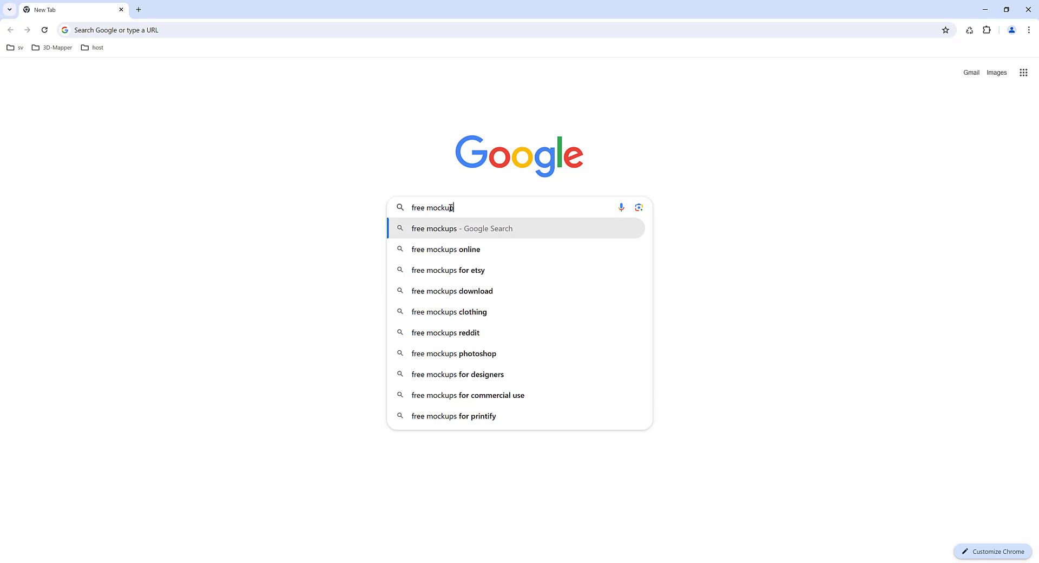
{"action": "key", "text": "Return"}
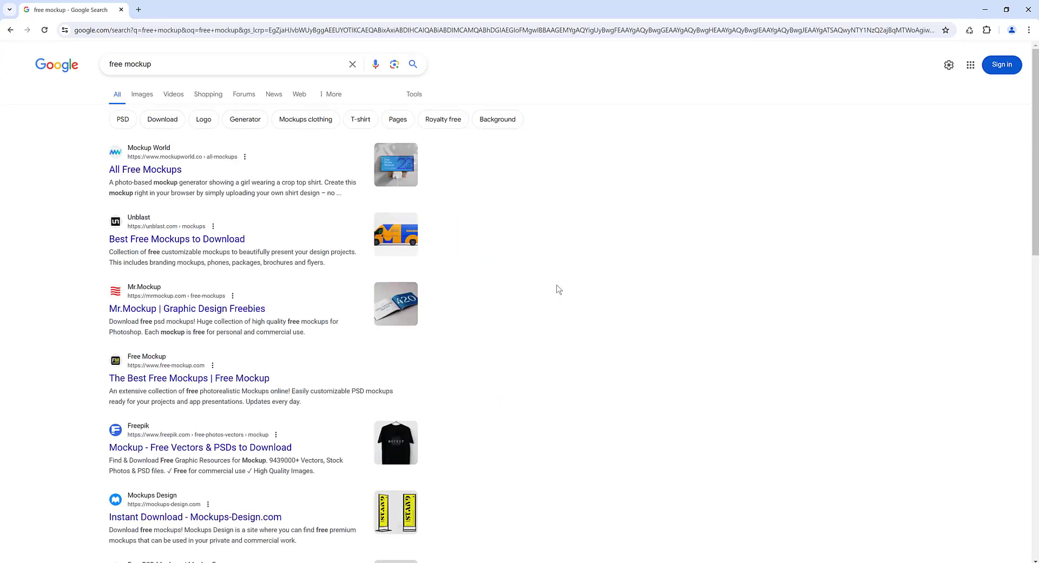
{"action": "scroll", "coordinate": [559, 289], "scroll_direction": "down", "scroll_amount": 3}
{"action": "scroll", "coordinate": [559, 289], "scroll_direction": "down", "scroll_amount": 8}
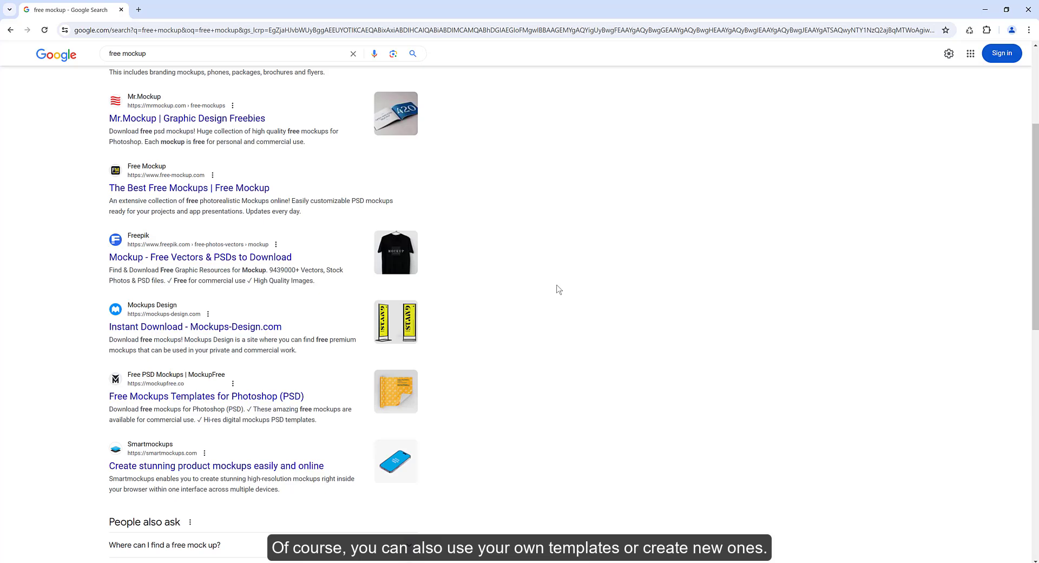
{"action": "scroll", "coordinate": [559, 289], "scroll_direction": "up", "scroll_amount": 4}
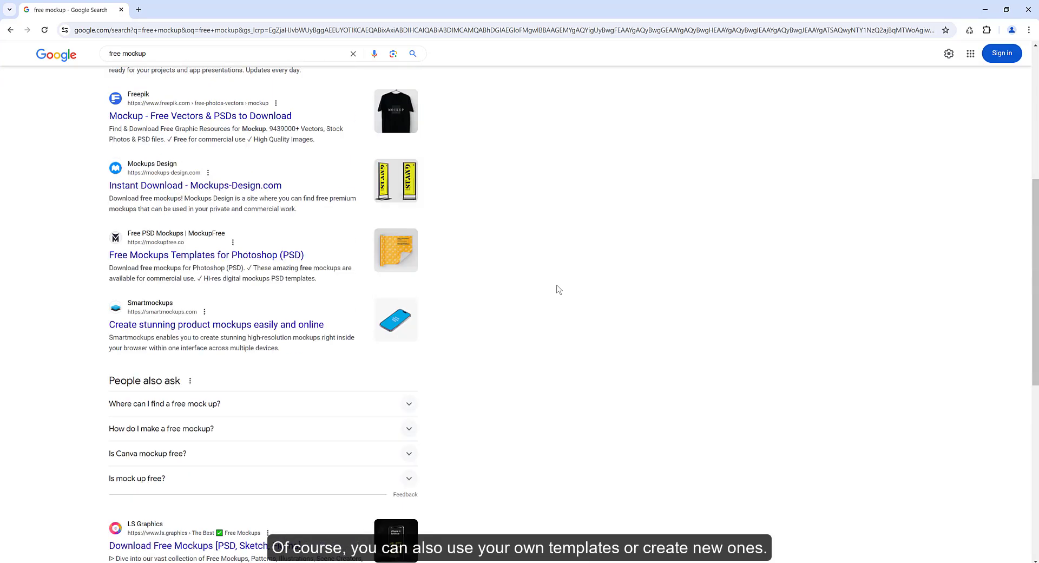
{"action": "scroll", "coordinate": [559, 289], "scroll_direction": "up", "scroll_amount": 2}
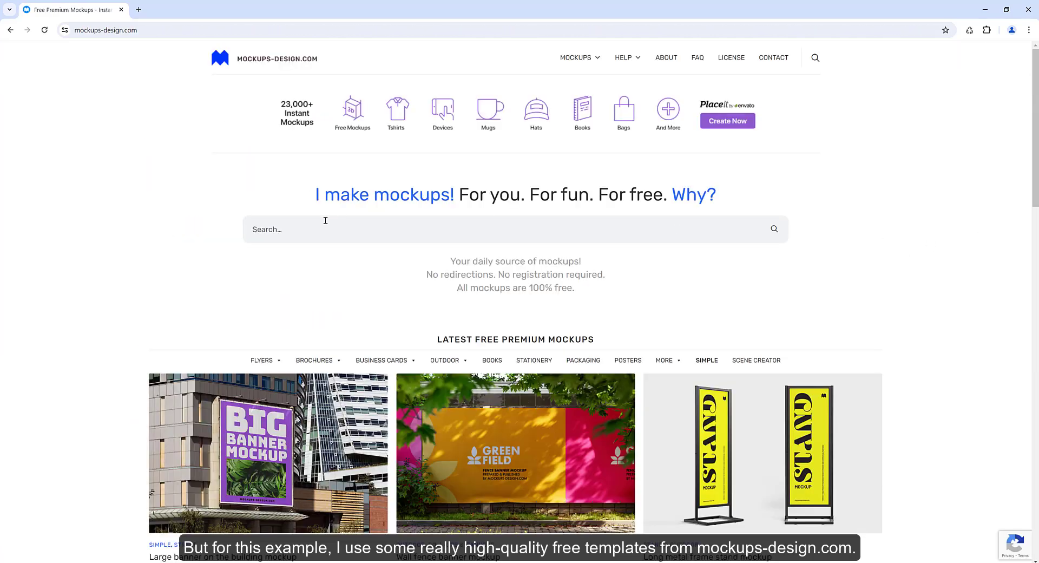
- Search the site for poster mockups and download the Poster in small room mockup
{"action": "key", "text": "Return"}
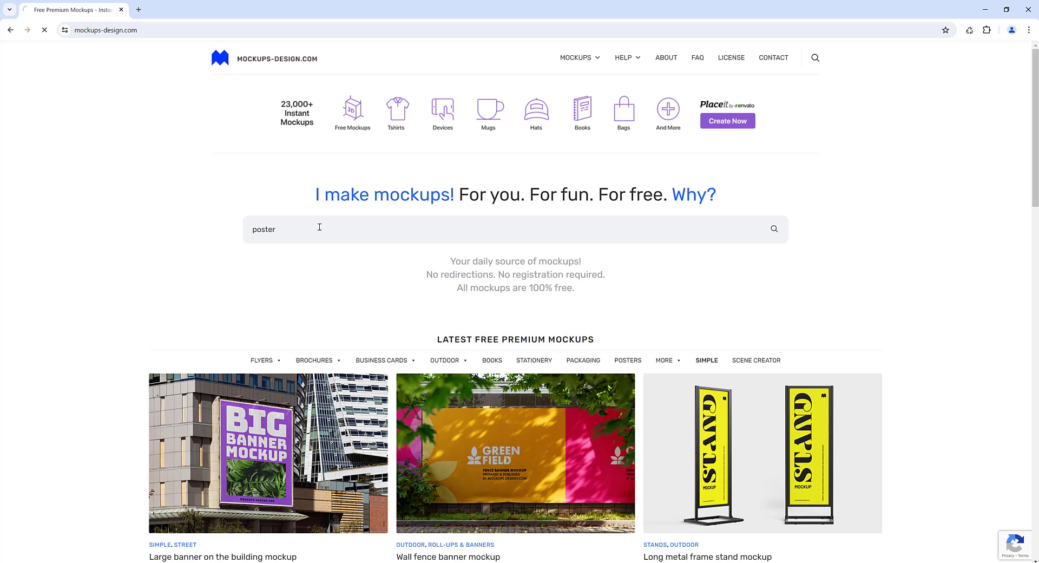
{"action": "scroll", "coordinate": [122, 183], "scroll_direction": "down", "scroll_amount": 3}
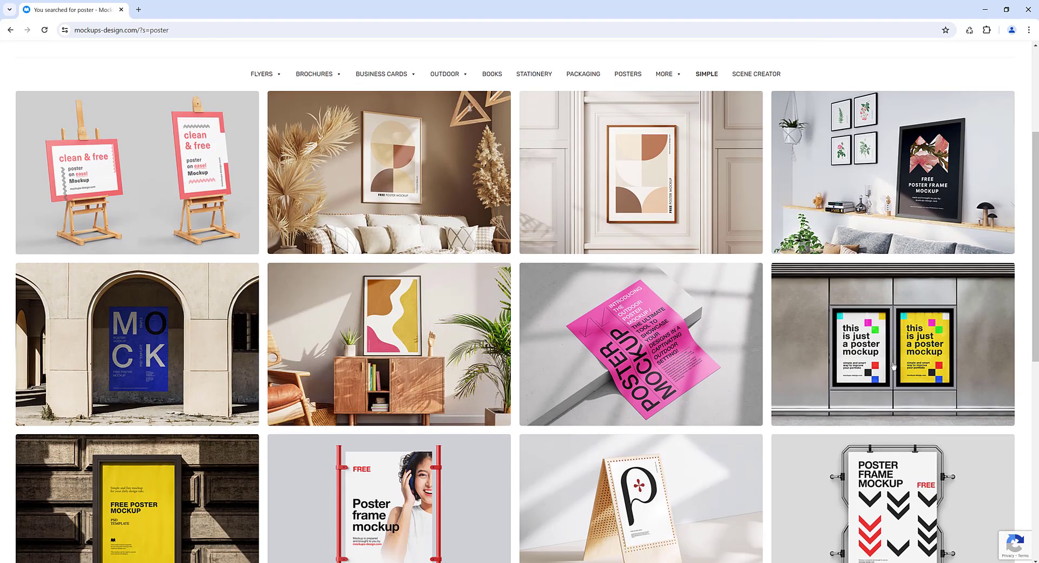
{"action": "scroll", "coordinate": [502, 260], "scroll_direction": "down", "scroll_amount": 1}
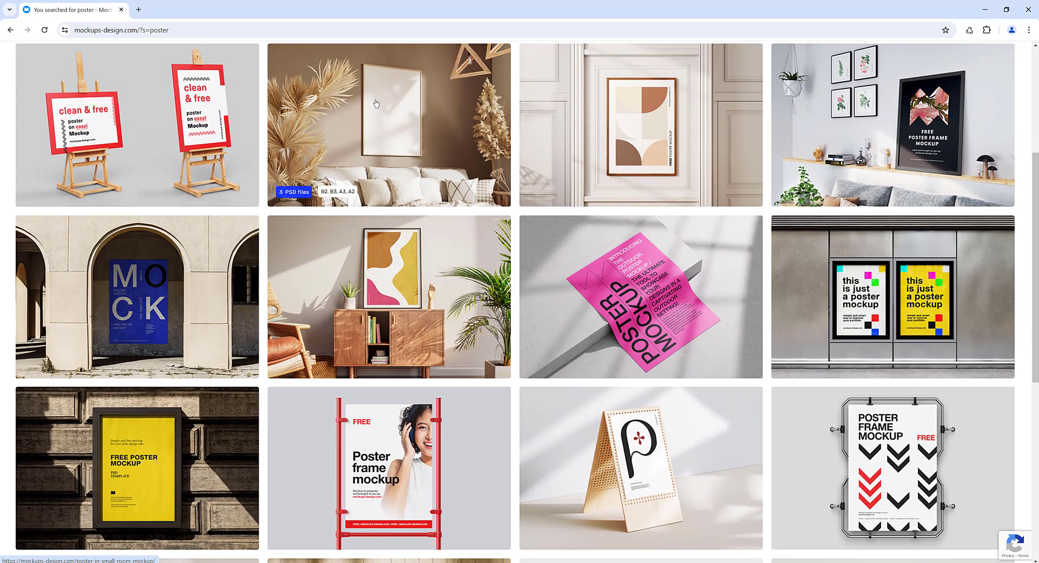
{"action": "left_click", "coordinate": [382, 120]}
{"action": "scroll", "coordinate": [613, 281], "scroll_direction": "down", "scroll_amount": 7}
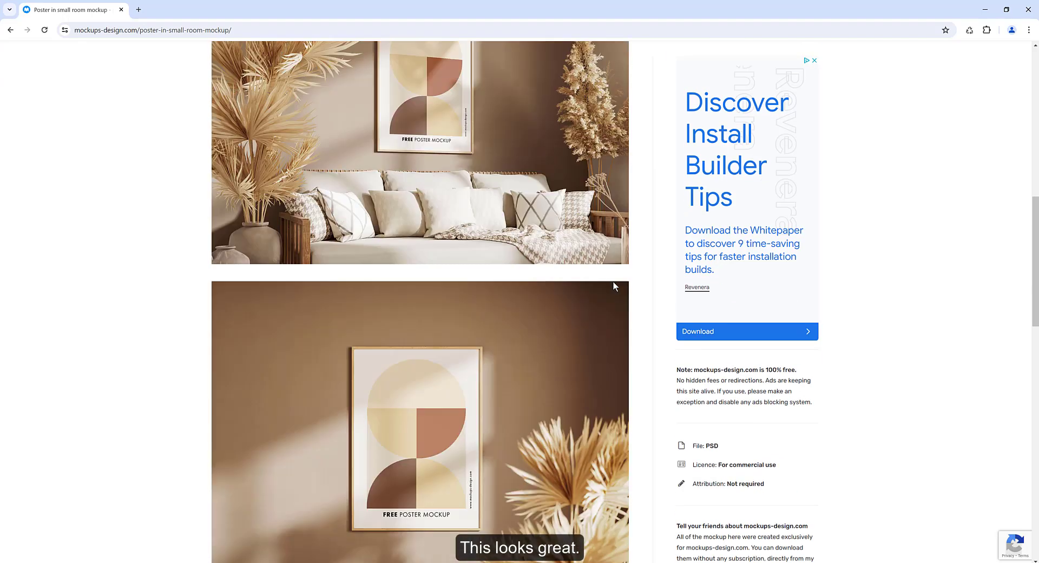
{"action": "scroll", "coordinate": [559, 291], "scroll_direction": "down", "scroll_amount": 8}
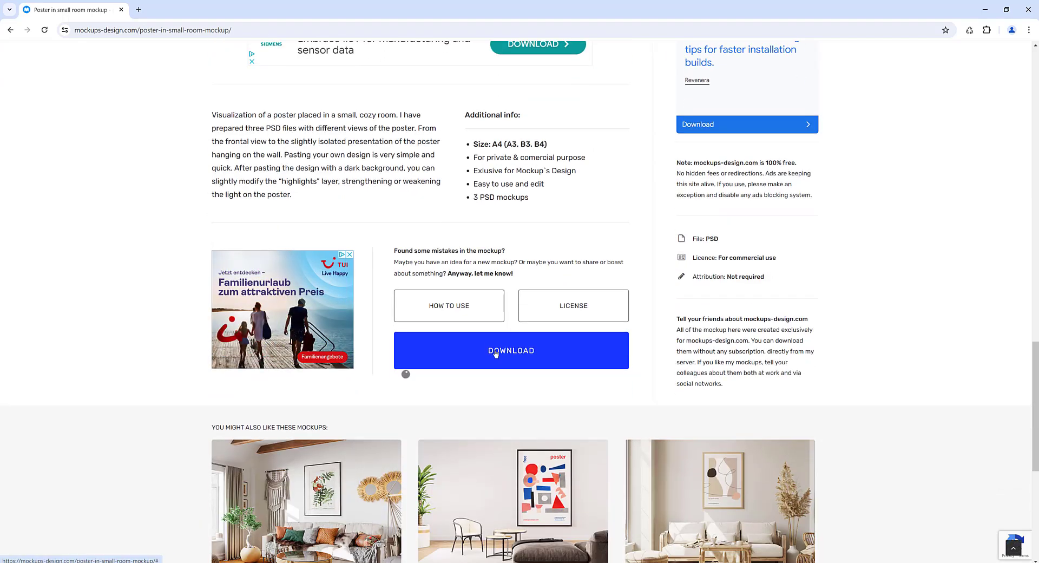
{"action": "left_click", "coordinate": [496, 352]}
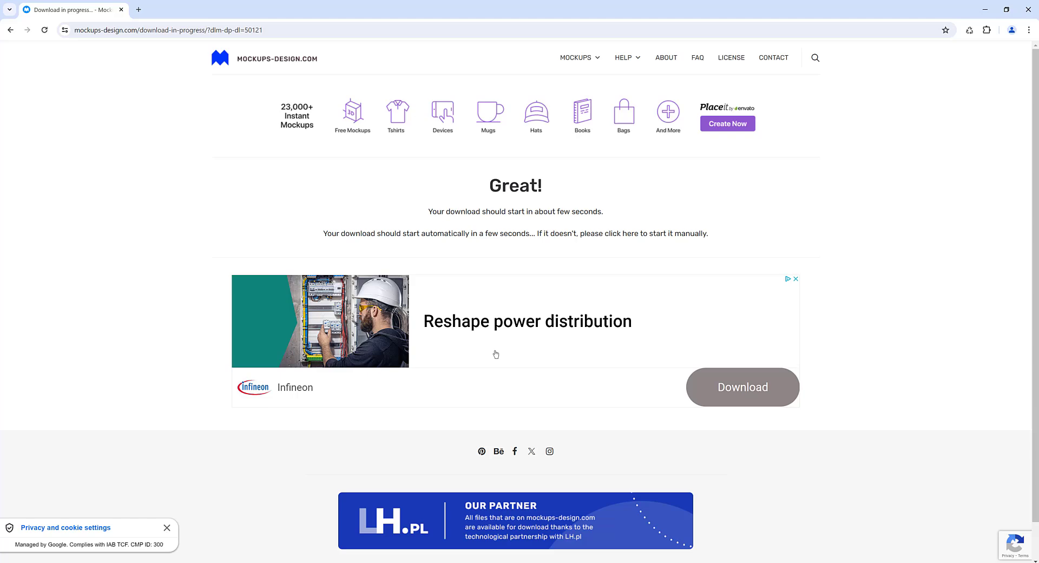
- Download the Poster on concrete background mockup, then minimize Chrome
{"action": "left_click", "coordinate": [10, 30]}
{"action": "left_click", "coordinate": [9, 30]}
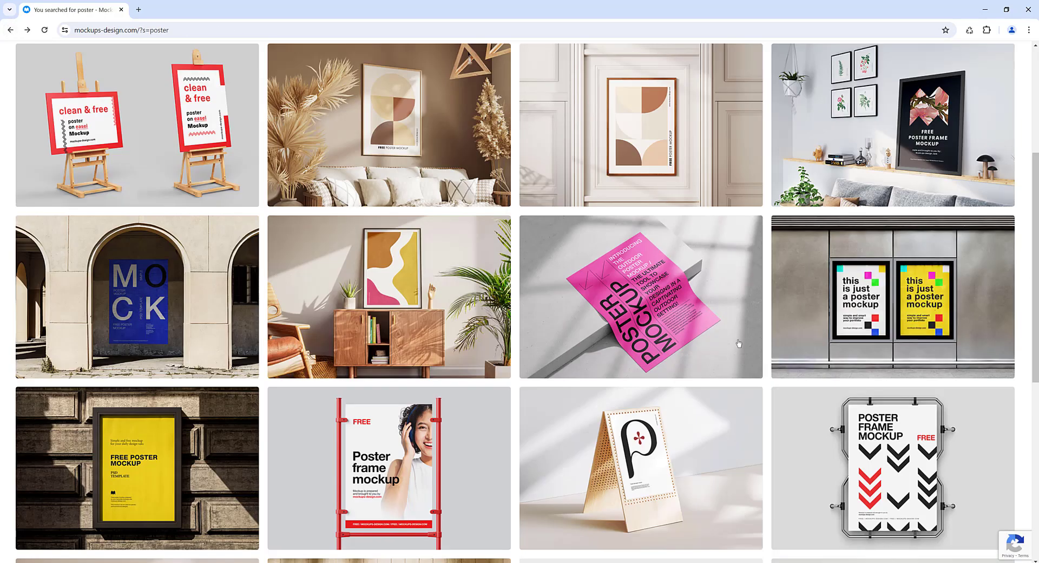
{"action": "left_click", "coordinate": [657, 273]}
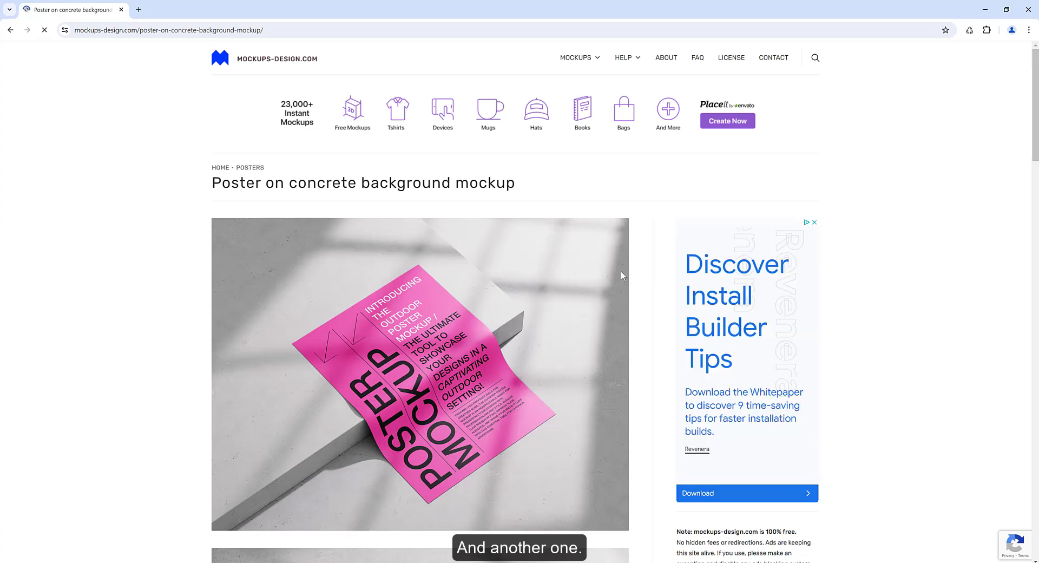
{"action": "scroll", "coordinate": [622, 275], "scroll_direction": "down", "scroll_amount": 20}
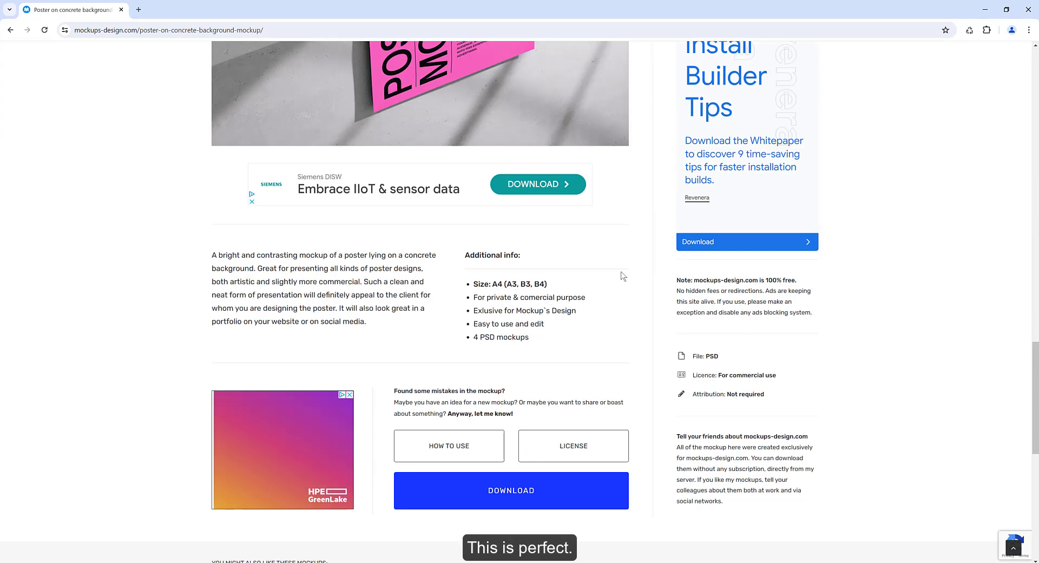
{"action": "scroll", "coordinate": [621, 276], "scroll_direction": "down", "scroll_amount": 3}
{"action": "left_click", "coordinate": [497, 354]}
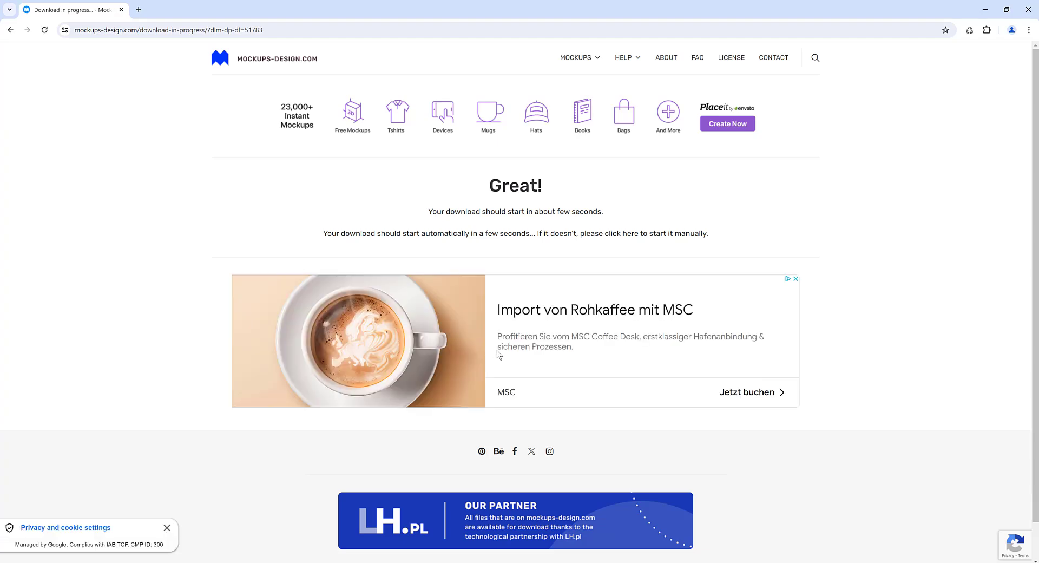
{"action": "left_click", "coordinate": [985, 12]}
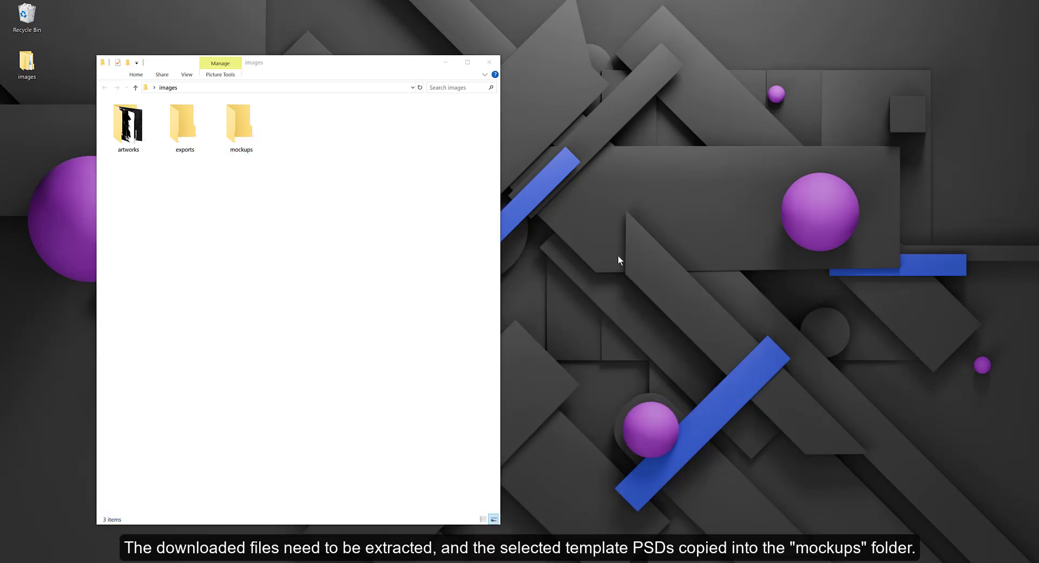
- Copy Poster_Cozy_Room_Mockup_1.psd from its Downloads zip into the mockups folder
{"action": "key", "text": "super+e"}
{"action": "left_click", "coordinate": [550, 130]}
{"action": "double_click", "coordinate": [550, 130]}
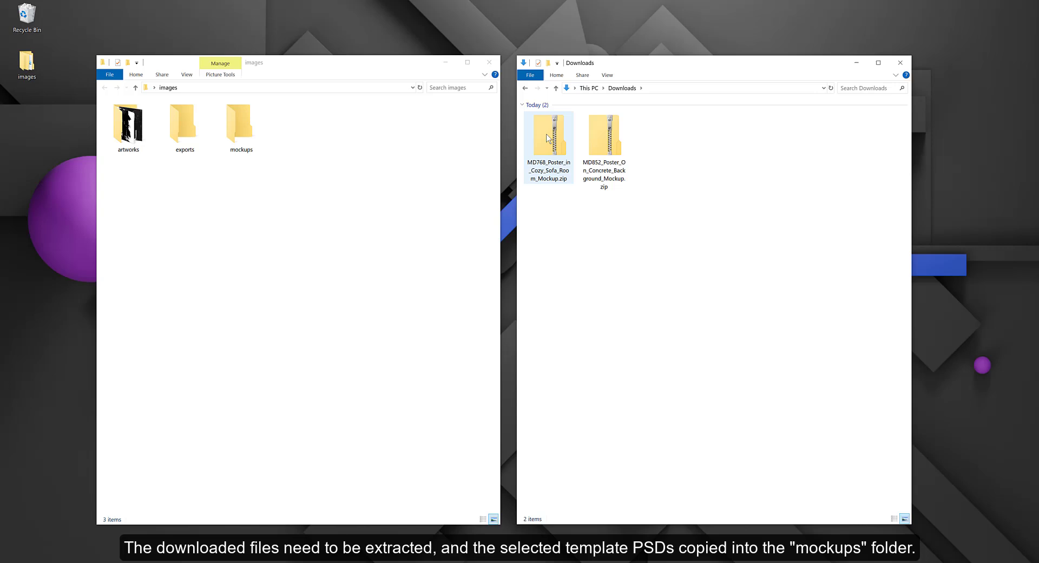
{"action": "double_click", "coordinate": [550, 141]}
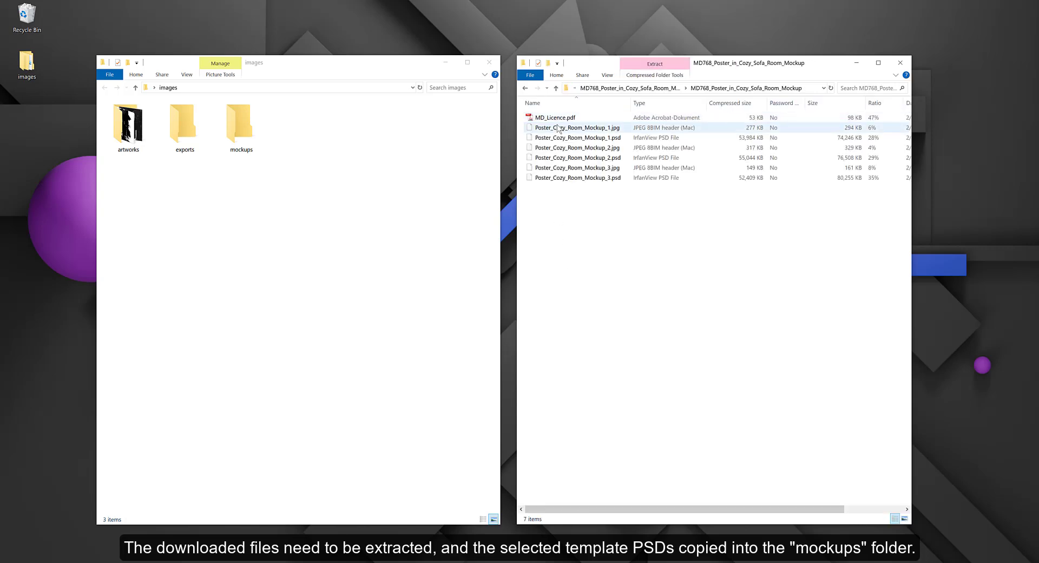
{"action": "left_click", "coordinate": [576, 139]}
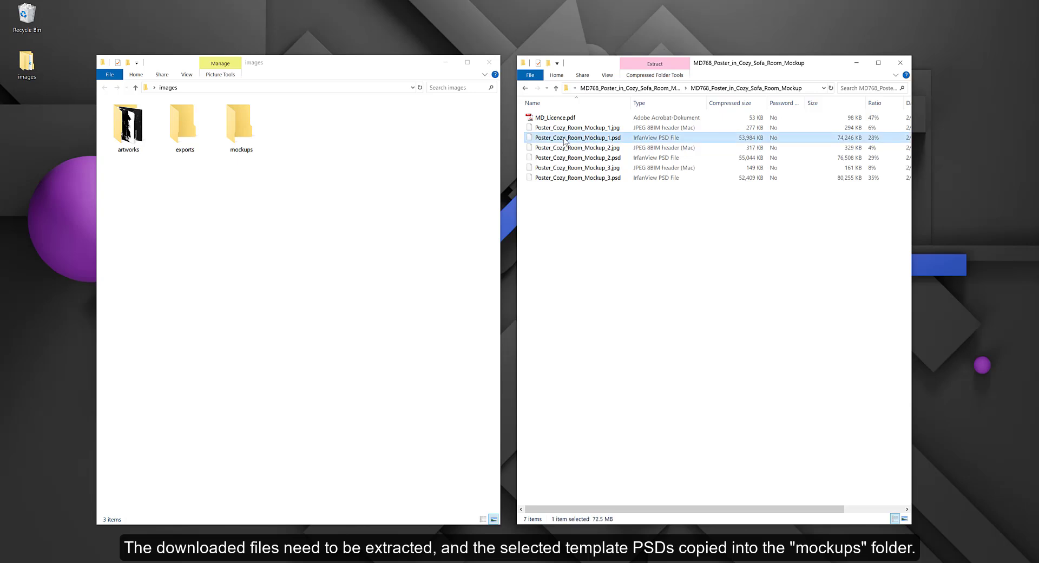
{"action": "left_click_drag", "start_coordinate": [565, 140], "coordinate": [242, 129]}
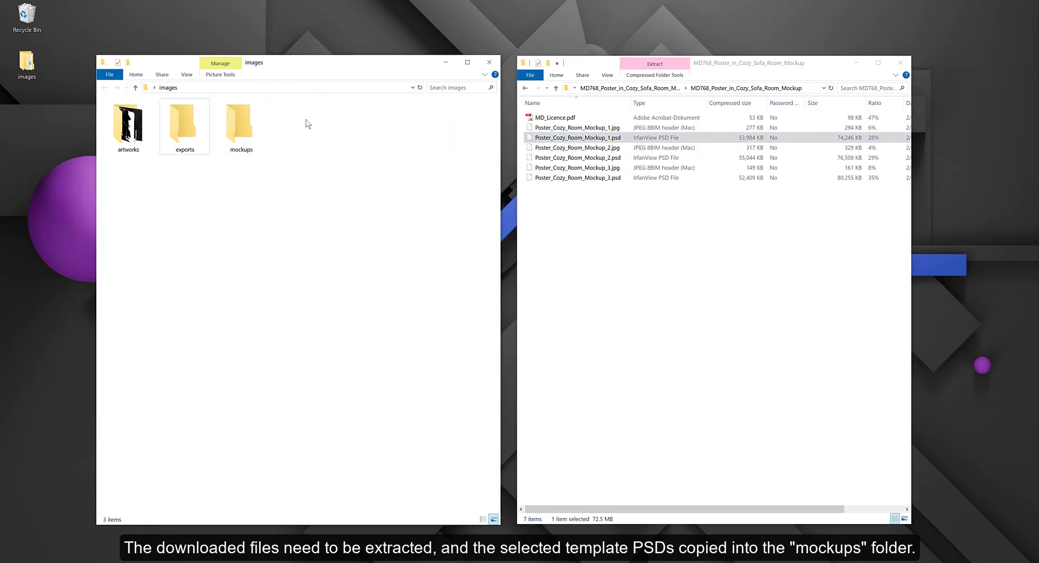
- Copy Poster_on_Concrete_Background_Mockup_1.psd from its zip into the mockups folder
{"action": "left_click", "coordinate": [557, 88]}
{"action": "left_click", "coordinate": [556, 88]}
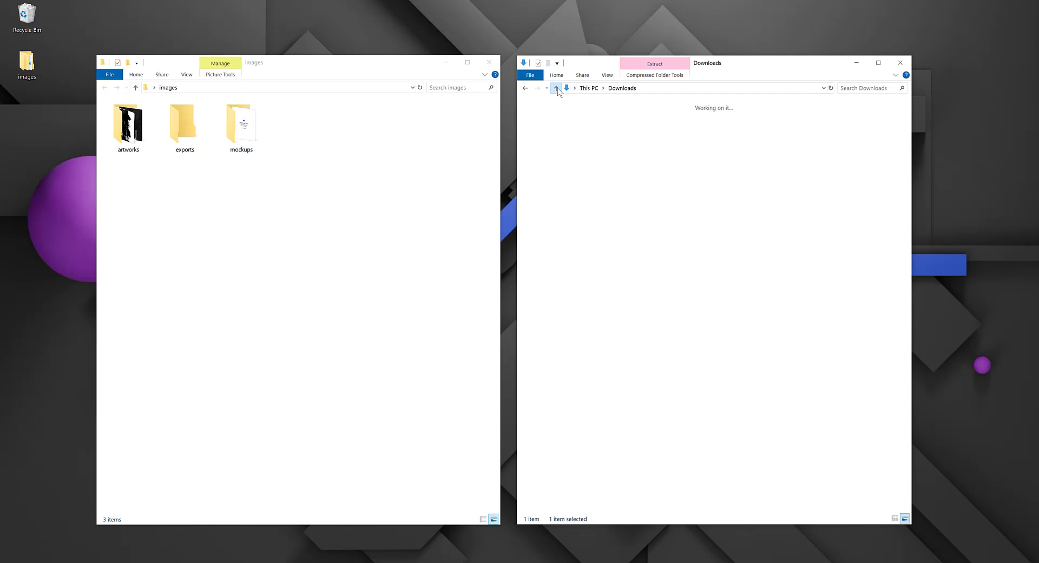
{"action": "double_click", "coordinate": [607, 142]}
{"action": "left_click", "coordinate": [581, 122]}
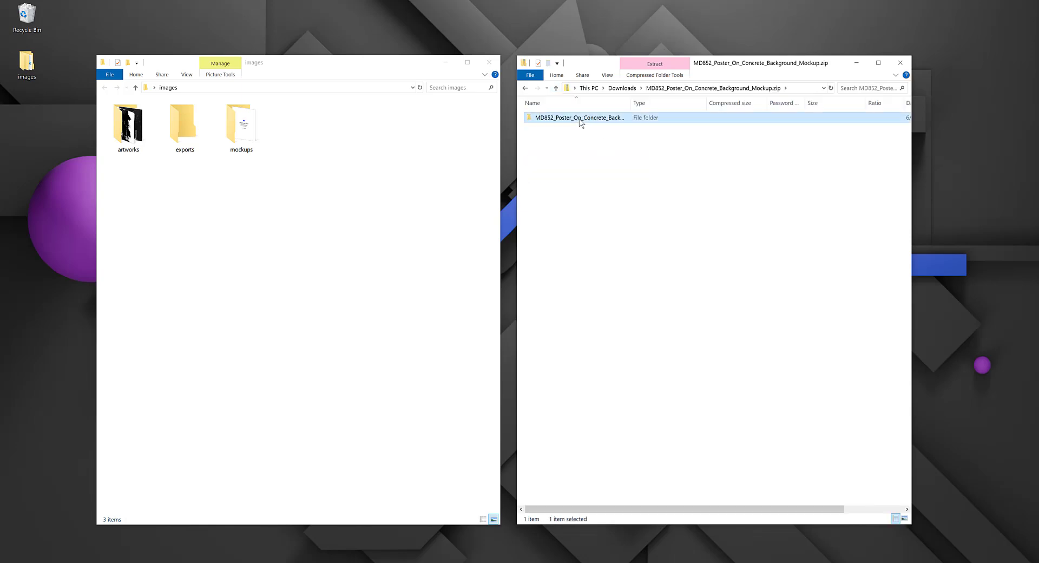
{"action": "double_click", "coordinate": [581, 123]}
{"action": "left_click", "coordinate": [581, 138]}
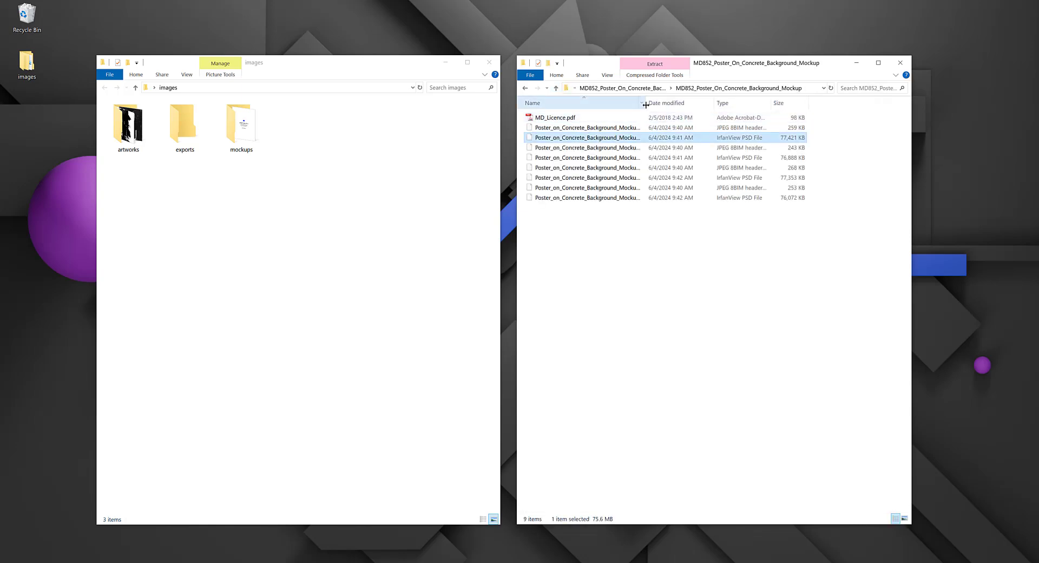
{"action": "left_click_drag", "start_coordinate": [645, 104], "coordinate": [715, 103]}
{"action": "left_click_drag", "start_coordinate": [619, 140], "coordinate": [237, 128]}
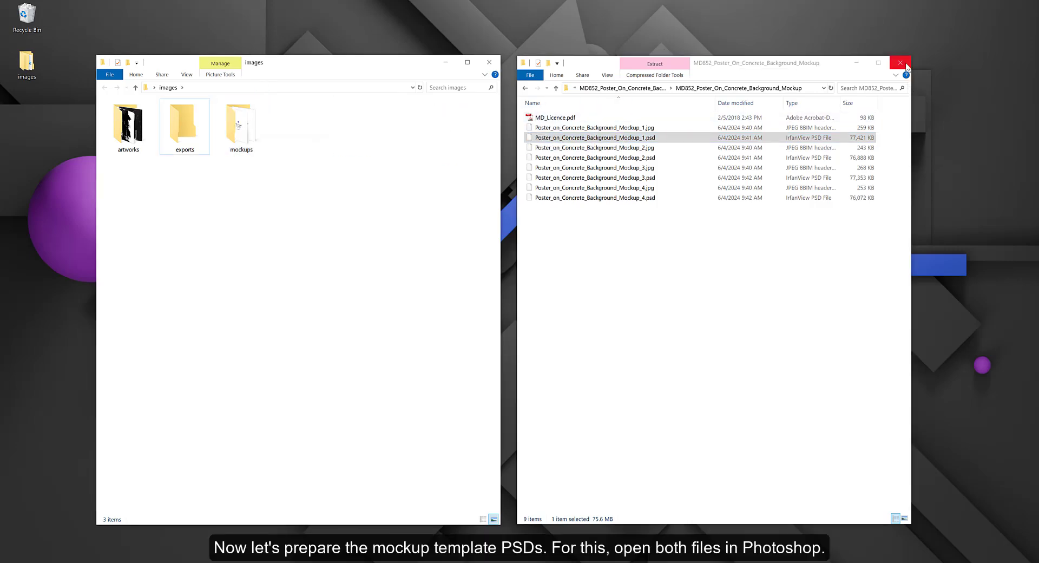
- Open both mockup PSDs from the mockups folder in Photoshop
{"action": "left_click", "coordinate": [900, 63]}
{"action": "double_click", "coordinate": [236, 129]}
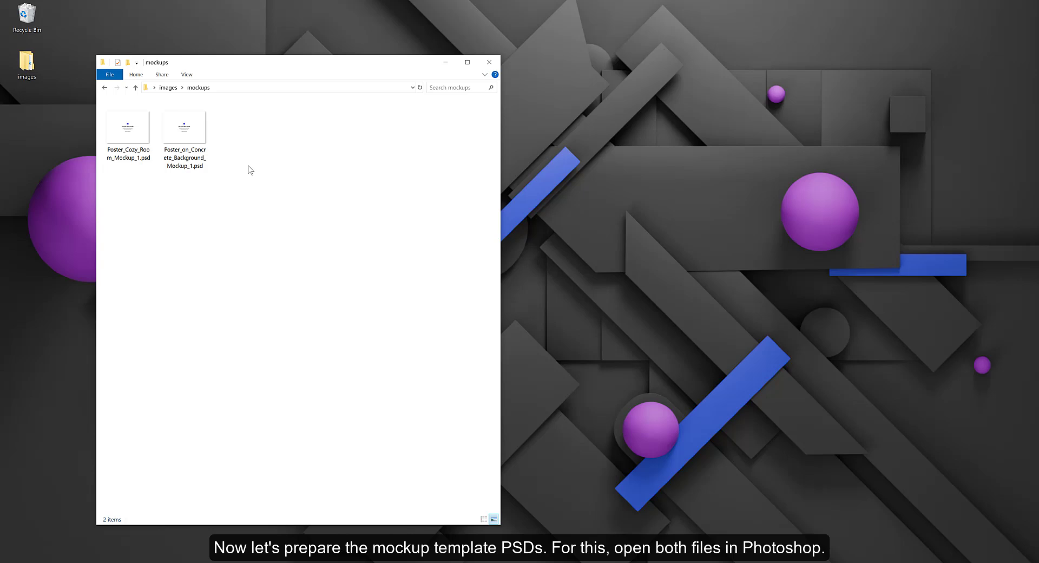
{"action": "left_click_drag", "start_coordinate": [242, 200], "coordinate": [103, 102]}
{"action": "mouse_move", "coordinate": [216, 138]}
{"action": "left_mouse_down"}
{"action": "mouse_move", "coordinate": [446, 439]}
{"action": "mouse_move", "coordinate": [457, 549]}
{"action": "mouse_move", "coordinate": [476, 277]}
{"action": "left_mouse_up"}
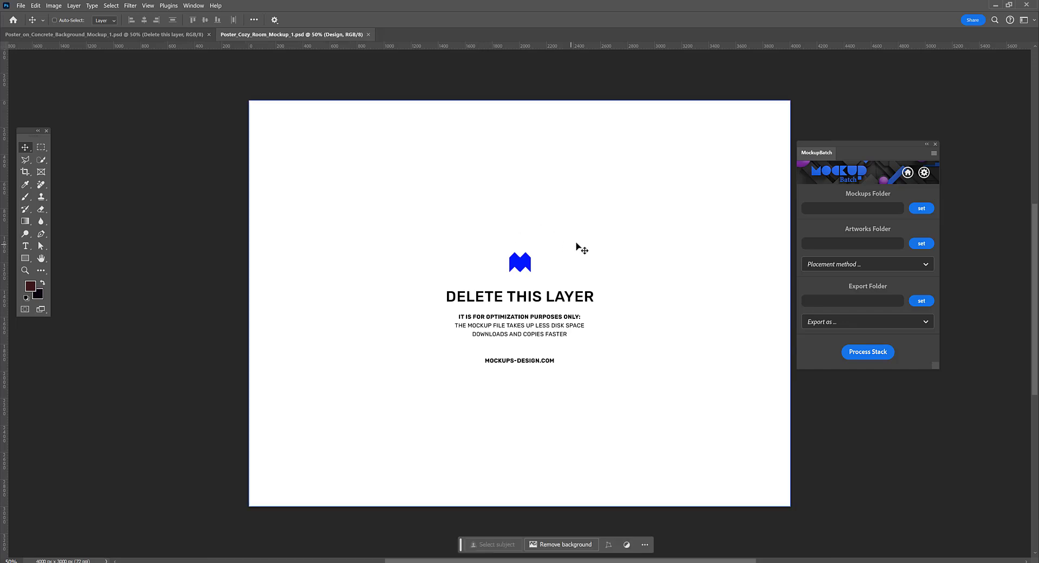
- Delete the 'Delete this layer' optimization layer from the Cozy Room mockup
{"action": "mouse_move", "coordinate": [1036, 216]}
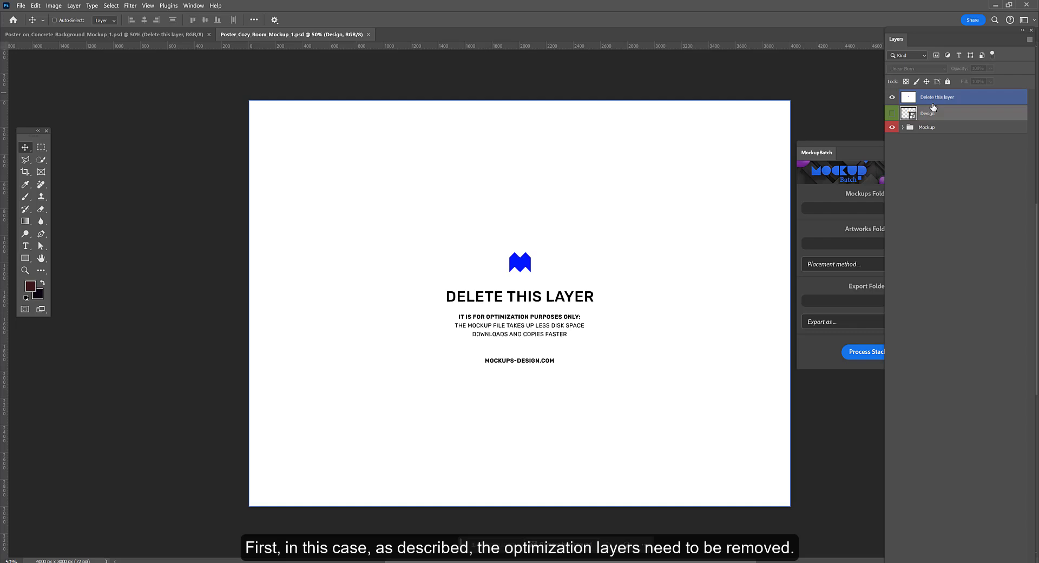
{"action": "left_click", "coordinate": [905, 128]}
{"action": "left_click", "coordinate": [903, 128]}
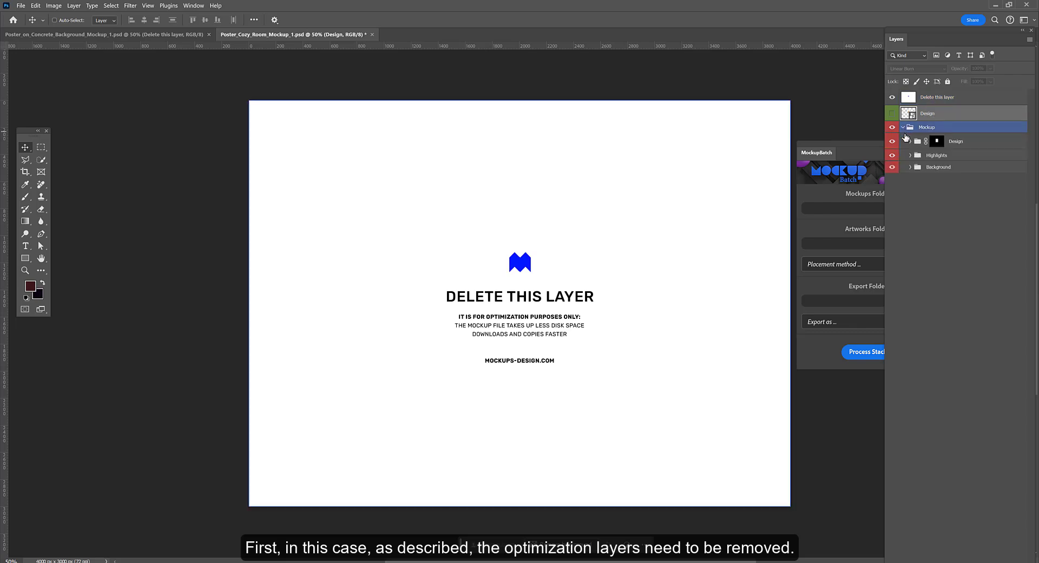
{"action": "left_click", "coordinate": [928, 98]}
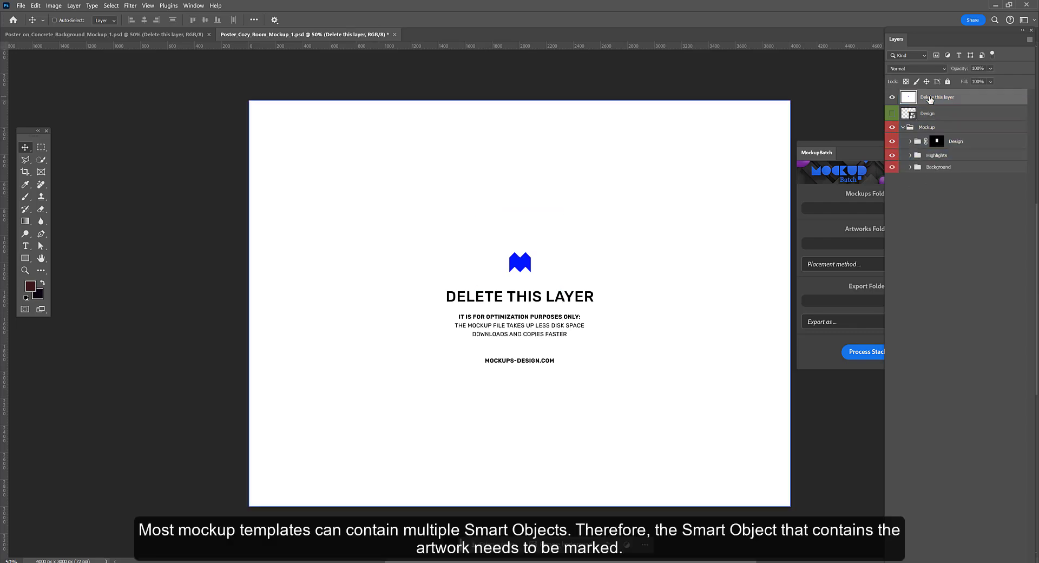
{"action": "key", "text": "Delete"}
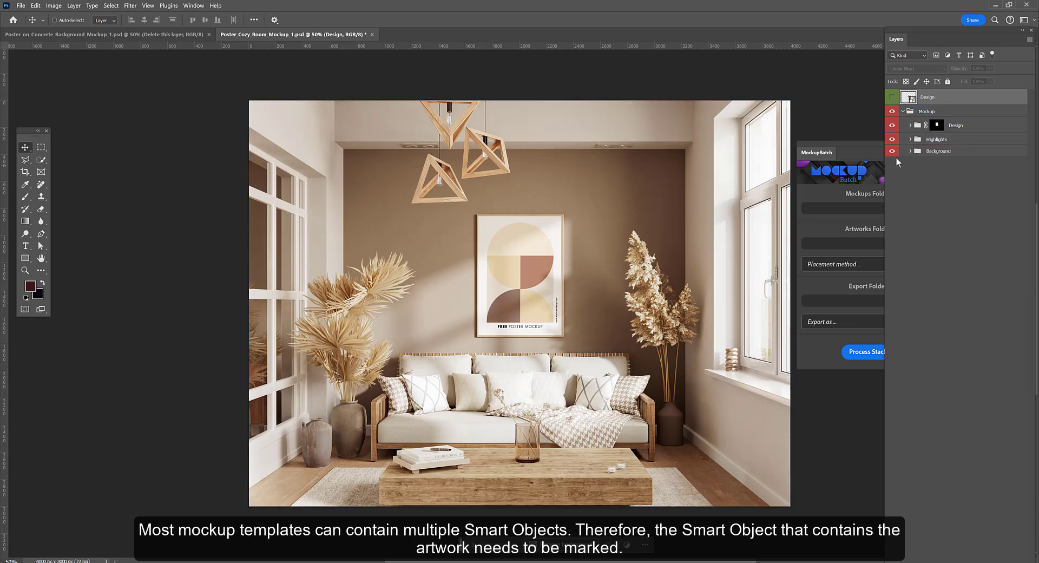
{"action": "left_click", "coordinate": [911, 141]}
{"action": "left_click", "coordinate": [911, 125]}
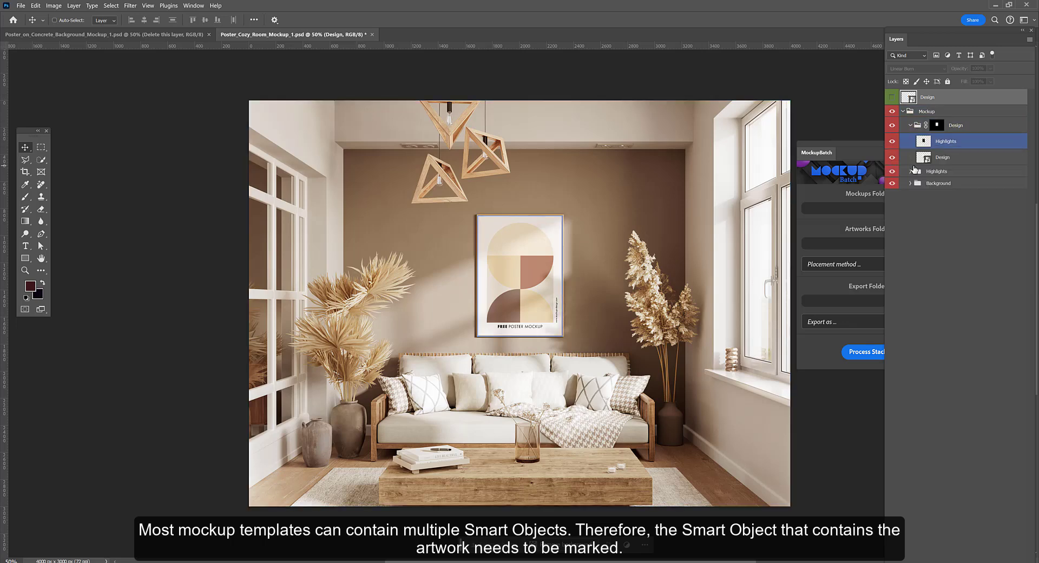
{"action": "left_click", "coordinate": [911, 171]}
{"action": "left_click", "coordinate": [910, 200]}
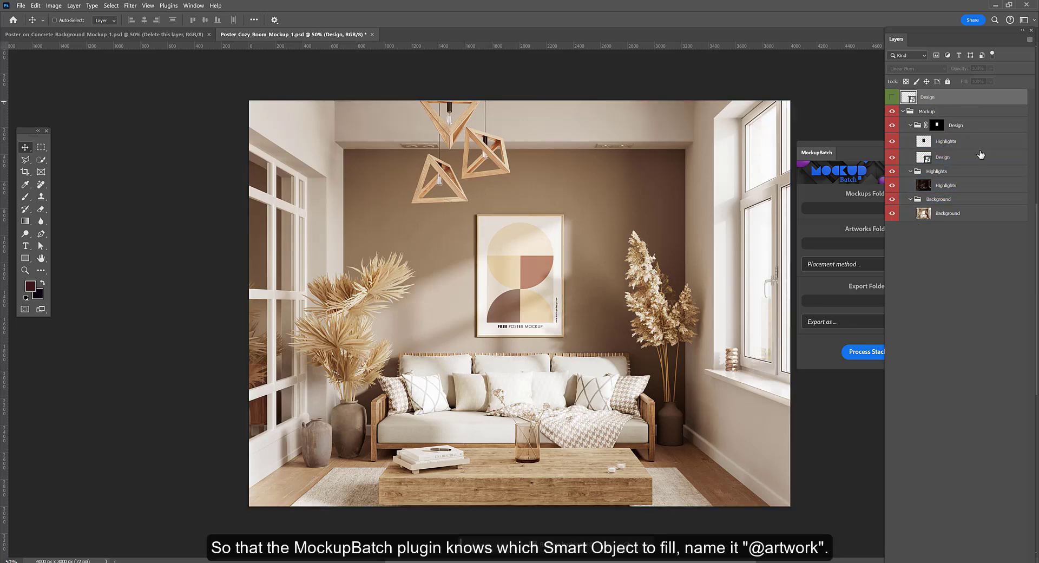
{"action": "left_click", "coordinate": [946, 158]}
{"action": "left_click", "coordinate": [947, 158], "text": "ctrl"}
{"action": "type", "text": "@artwork"}
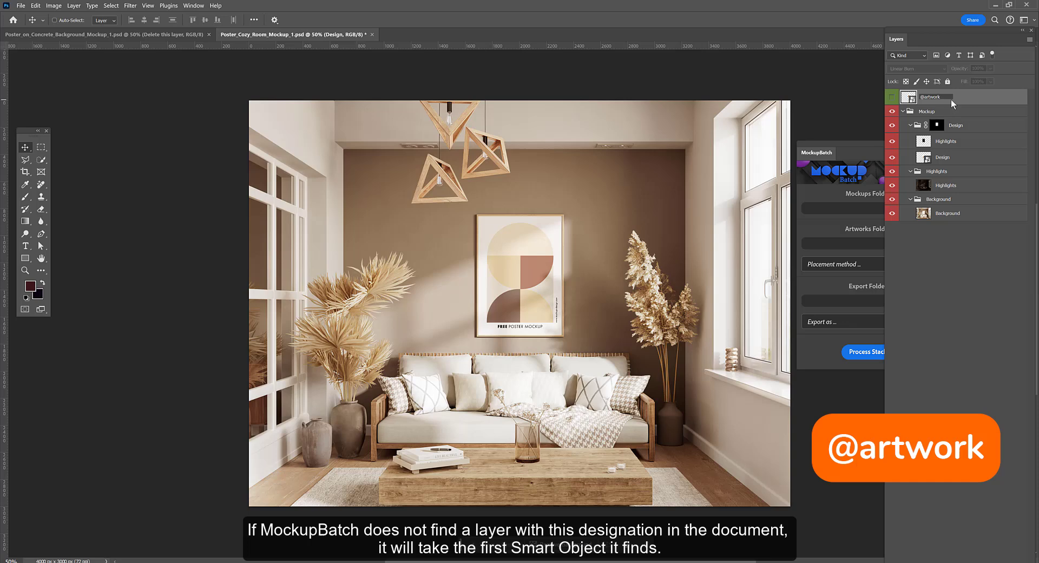
{"action": "key", "text": "Return"}
{"action": "left_click_drag", "start_coordinate": [951, 98], "coordinate": [897, 112]}
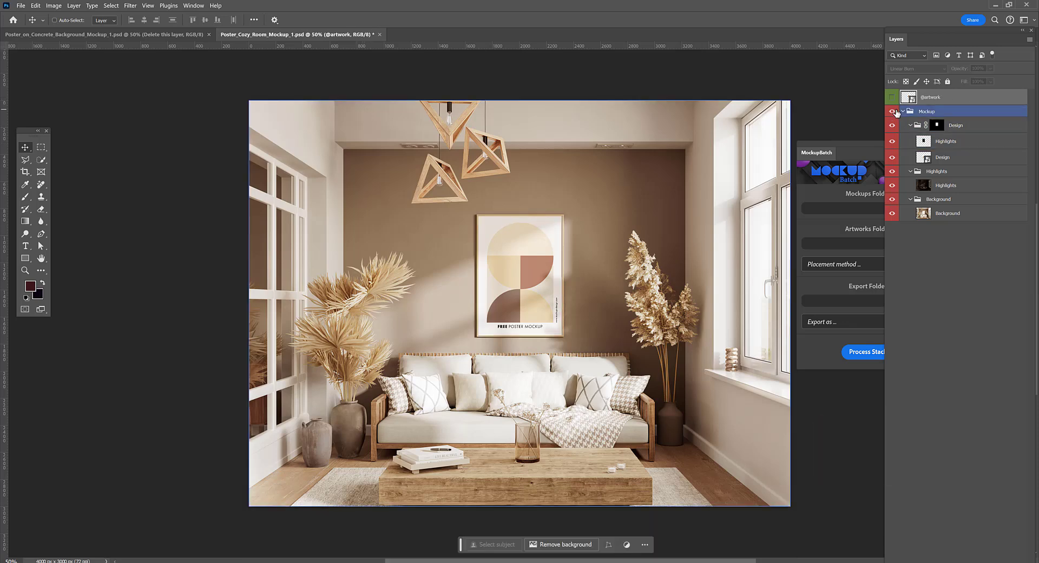
{"action": "left_click", "coordinate": [380, 34]}
- Save the Cozy Room file and delete the Concrete Background mockup's optimization layer
{"action": "left_click", "coordinate": [510, 222]}
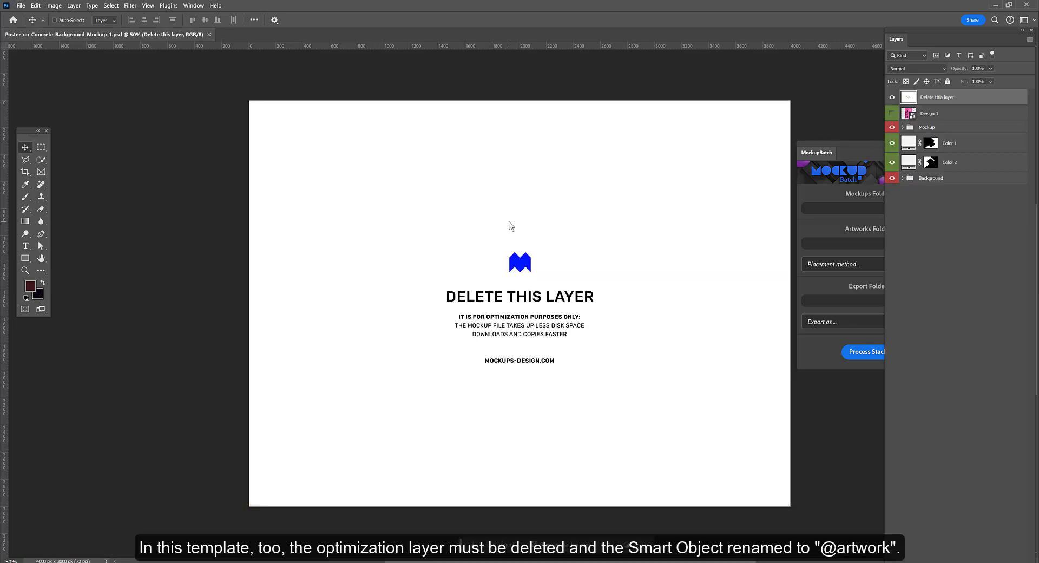
{"action": "key", "text": "Delete"}
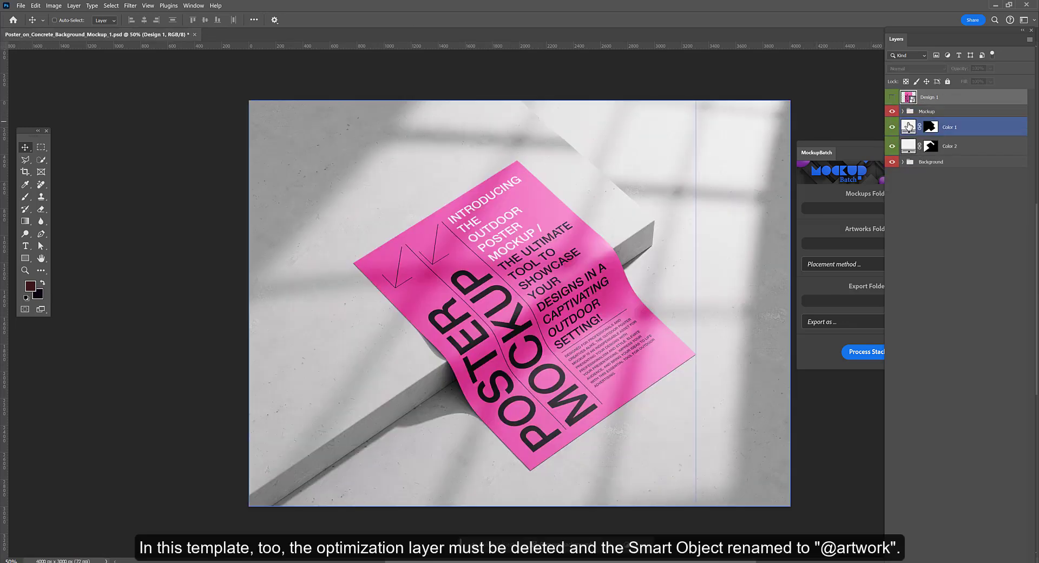
{"action": "left_click", "coordinate": [903, 111]}
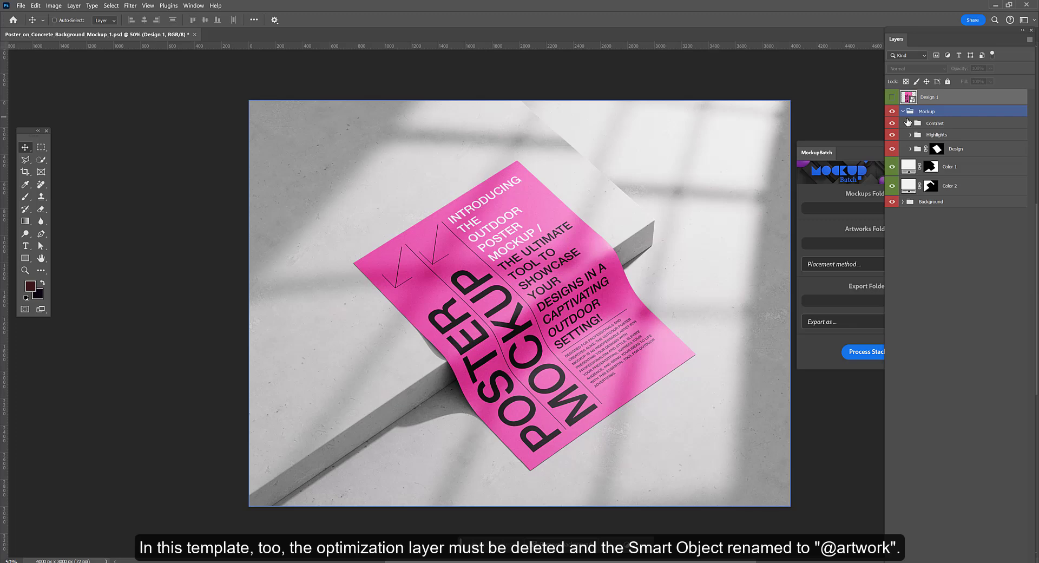
{"action": "left_click", "coordinate": [913, 134]}
{"action": "left_click", "coordinate": [956, 148]}
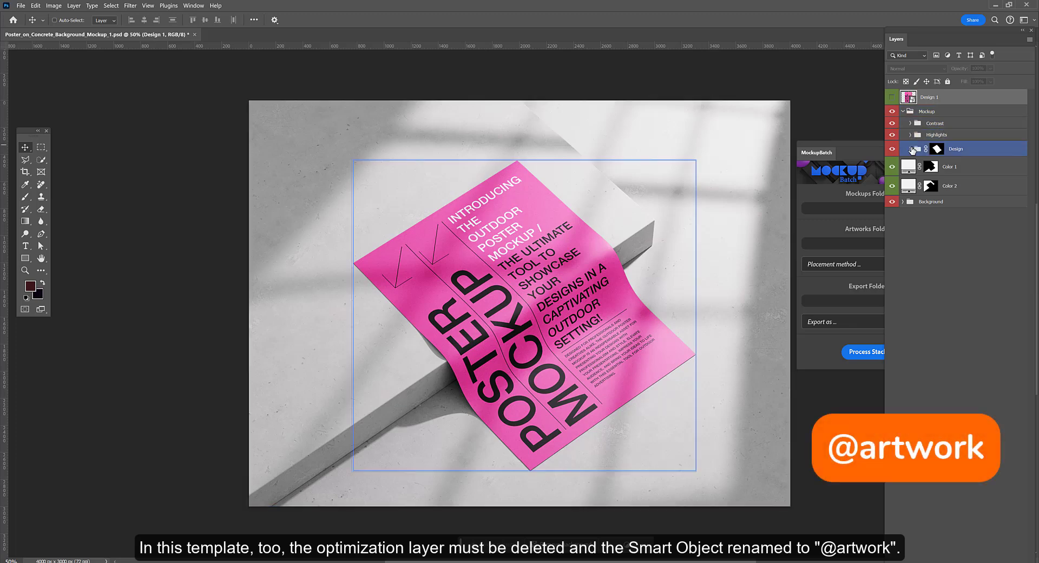
{"action": "left_click", "coordinate": [911, 148]}
{"action": "left_click", "coordinate": [957, 165]}
{"action": "left_click", "coordinate": [929, 97]}
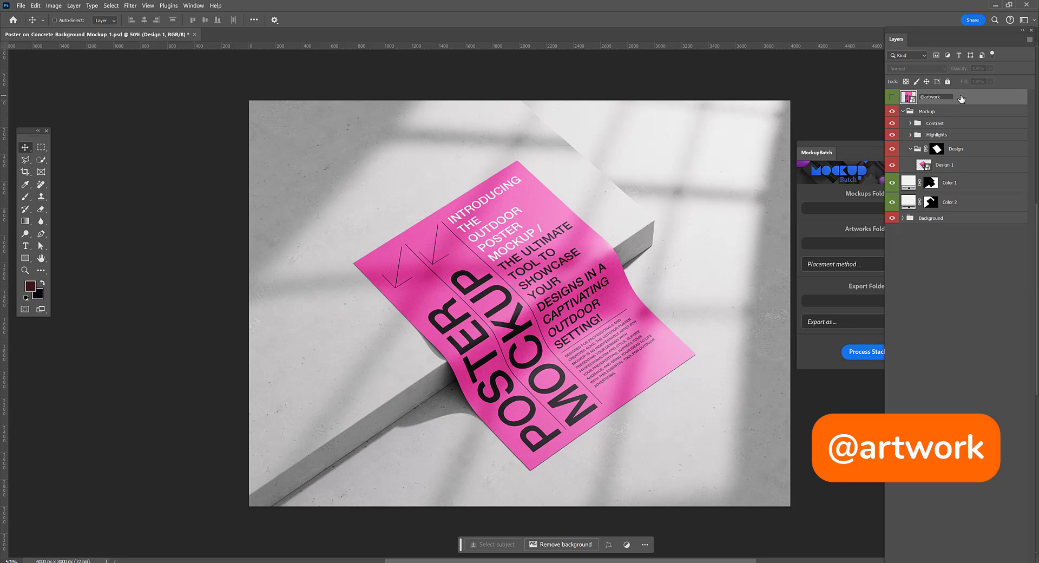
{"action": "key", "text": "Return"}
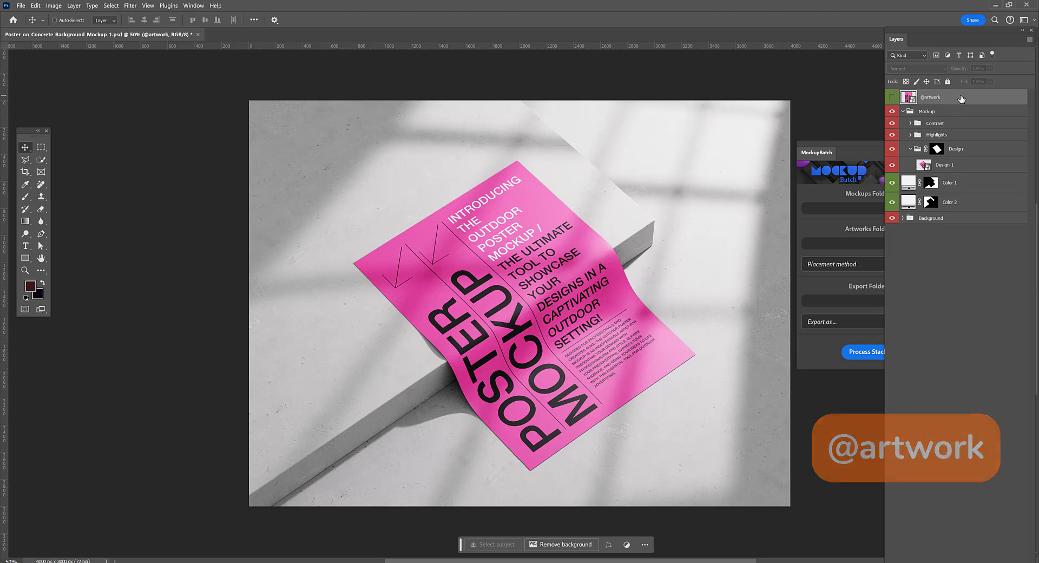
{"action": "left_click", "coordinate": [199, 35]}
- Save the Concrete Background file and set MockupBatch's Mockups folder to images\mockups
{"action": "left_click", "coordinate": [515, 220]}
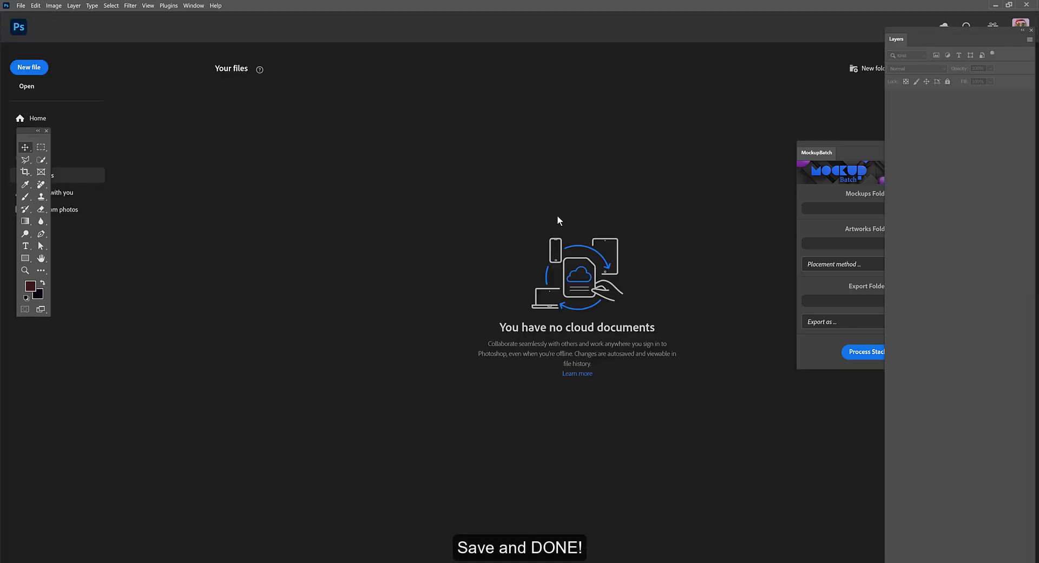
{"action": "left_click_drag", "start_coordinate": [910, 34], "coordinate": [1030, 16]}
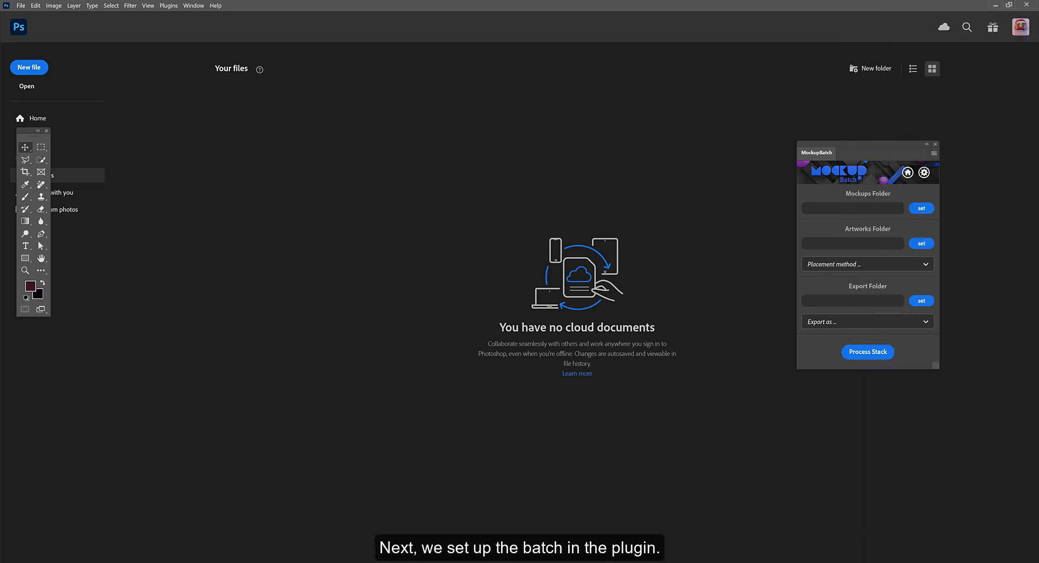
{"action": "left_click_drag", "start_coordinate": [863, 150], "coordinate": [536, 151]}
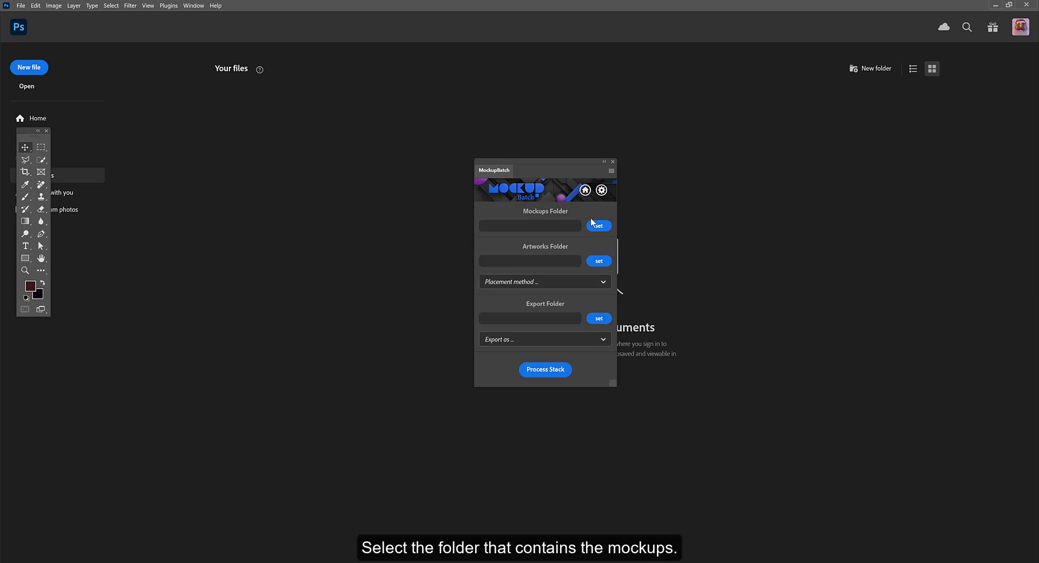
{"action": "left_click", "coordinate": [603, 226]}
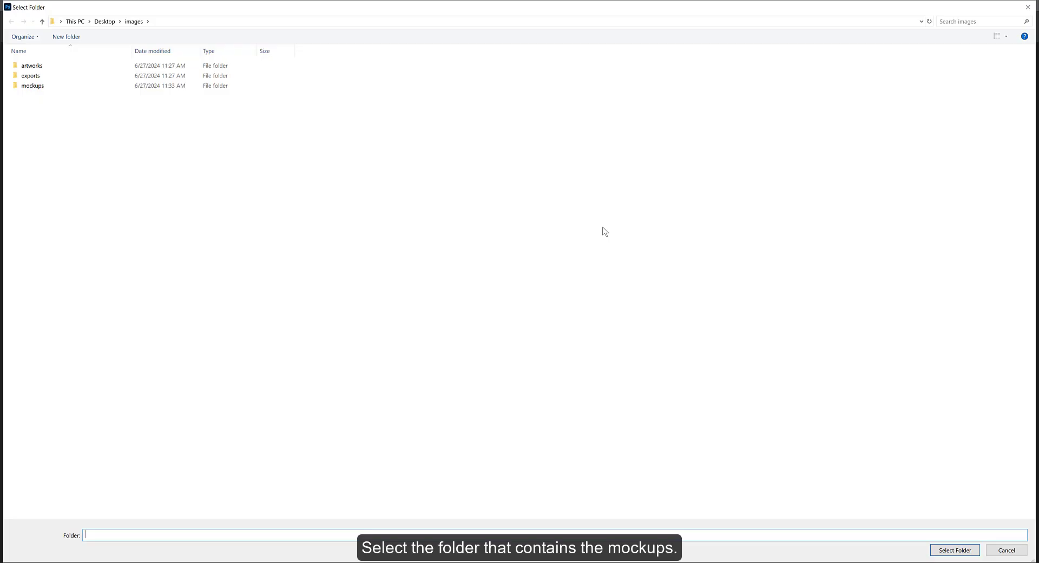
{"action": "double_click", "coordinate": [29, 86]}
{"action": "left_click", "coordinate": [956, 550]}
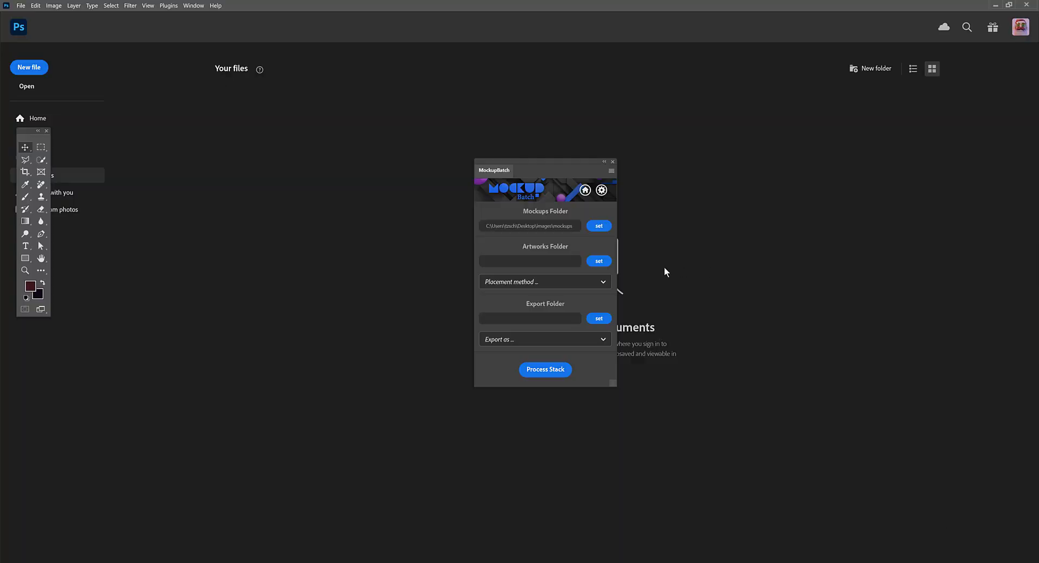
- Set the Artworks folder to images\artworks and the Export folder to images\exports
{"action": "left_click", "coordinate": [598, 261]}
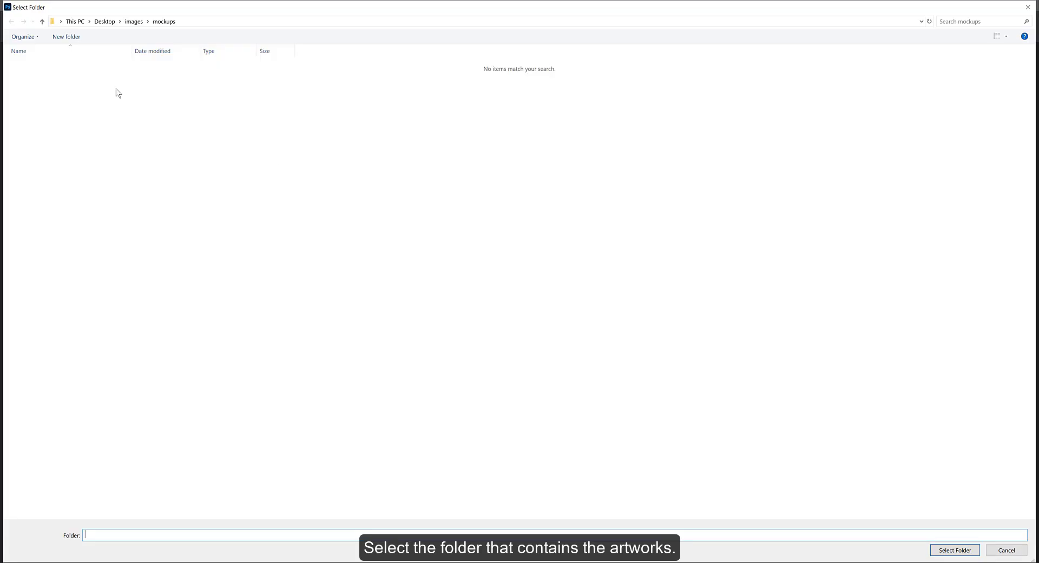
{"action": "double_click", "coordinate": [43, 66]}
{"action": "left_click", "coordinate": [955, 550]}
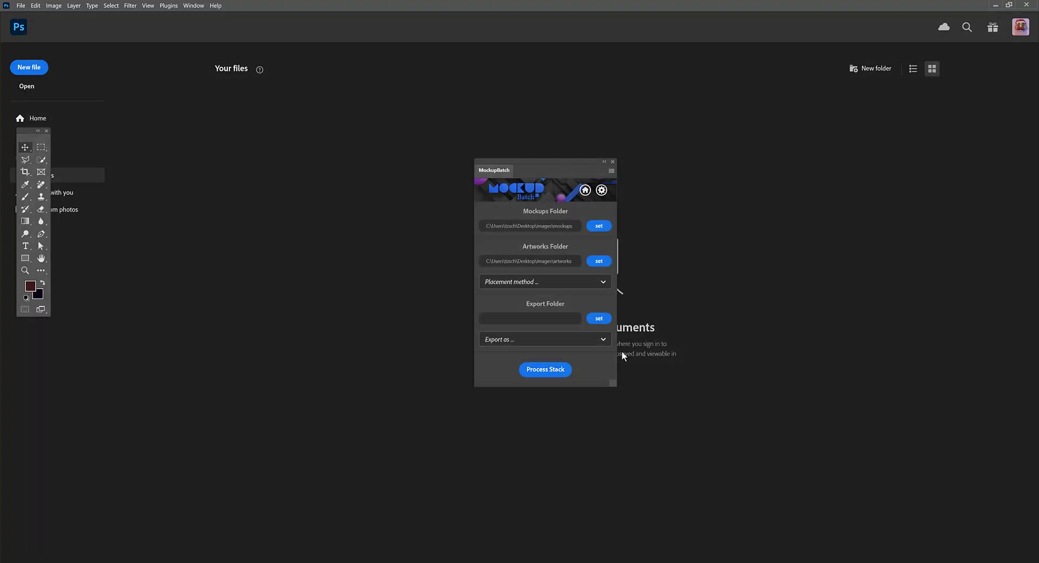
{"action": "left_click", "coordinate": [535, 320]}
{"action": "left_click", "coordinate": [144, 22]}
{"action": "left_click", "coordinate": [35, 77]}
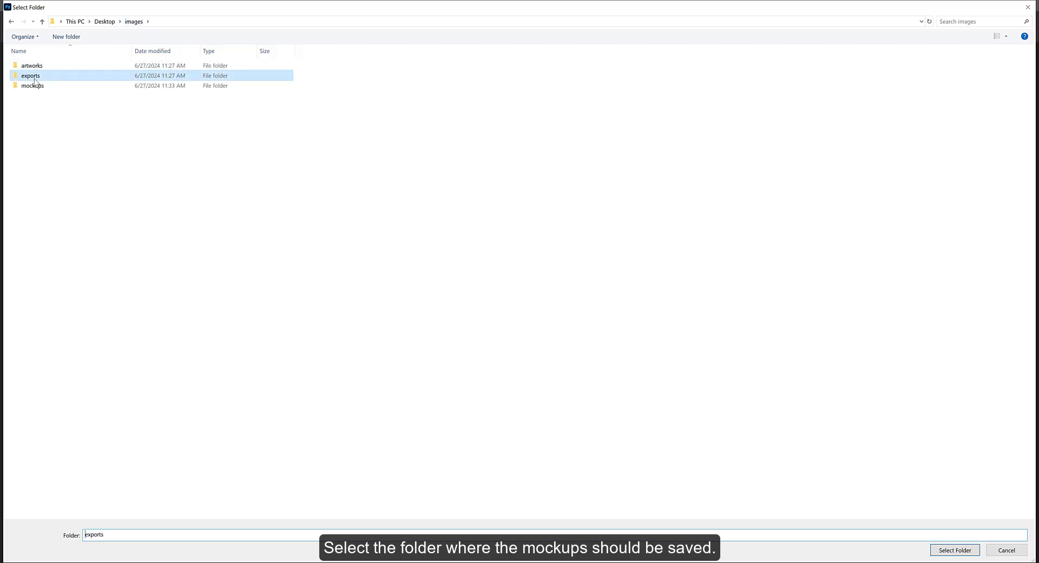
{"action": "left_click", "coordinate": [964, 550]}
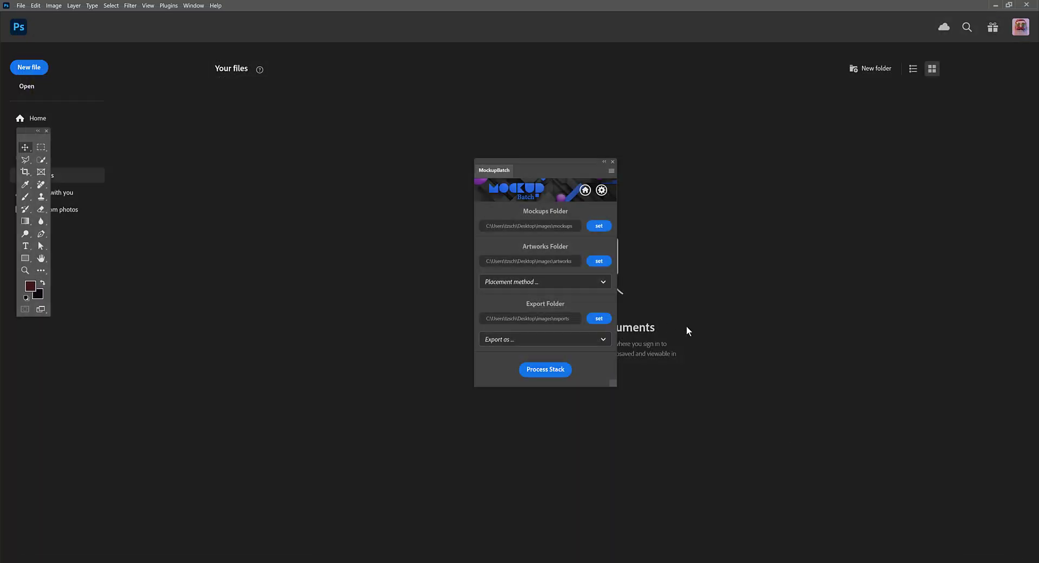
- Set MockupBatch's Placement method to Stretch and Export as to JPG
{"action": "left_click", "coordinate": [491, 282]}
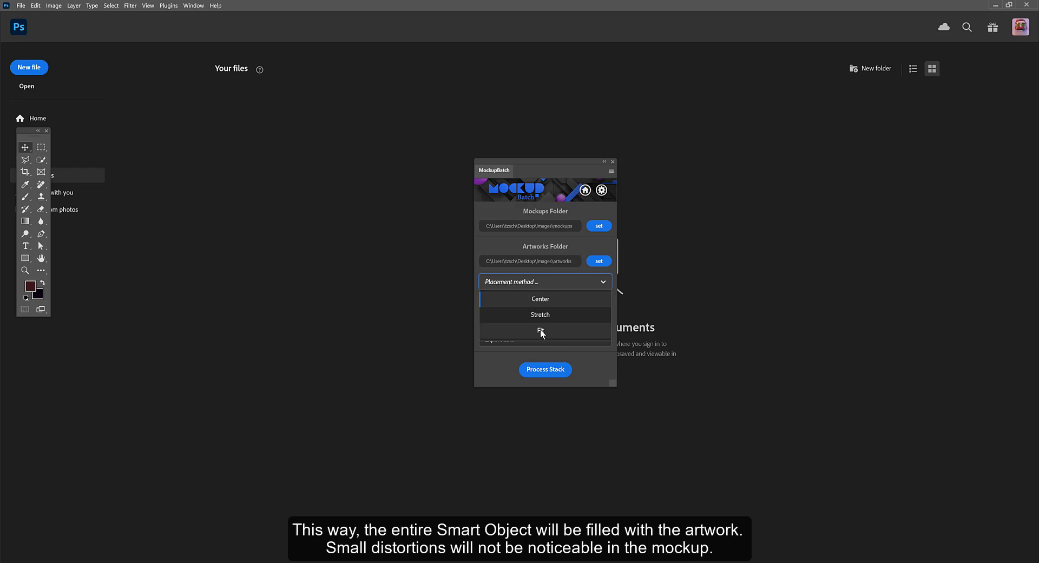
{"action": "left_click", "coordinate": [542, 316]}
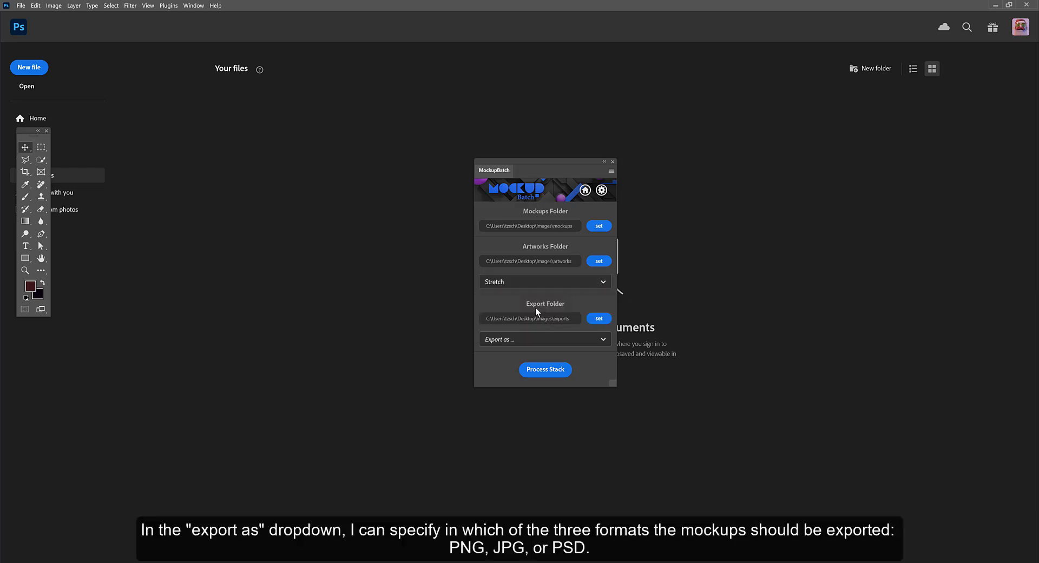
{"action": "left_click", "coordinate": [491, 341]}
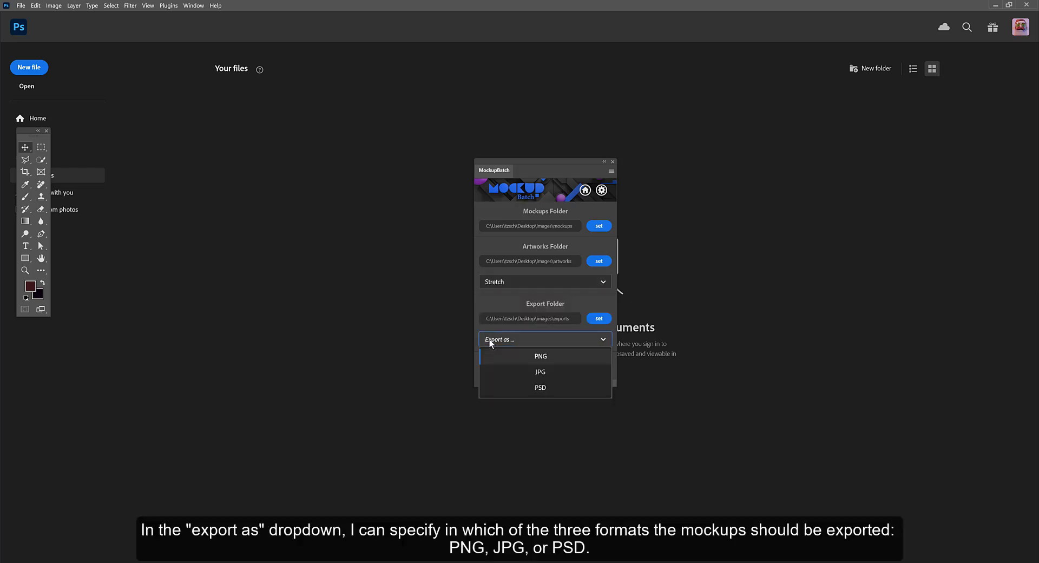
{"action": "left_click", "coordinate": [542, 373]}
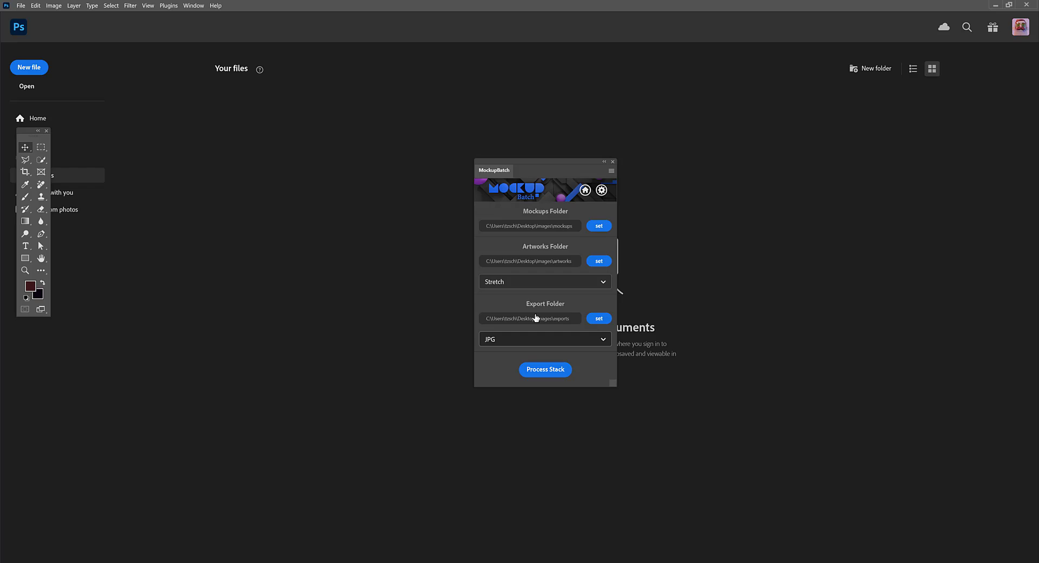
{"action": "left_click", "coordinate": [600, 191]}
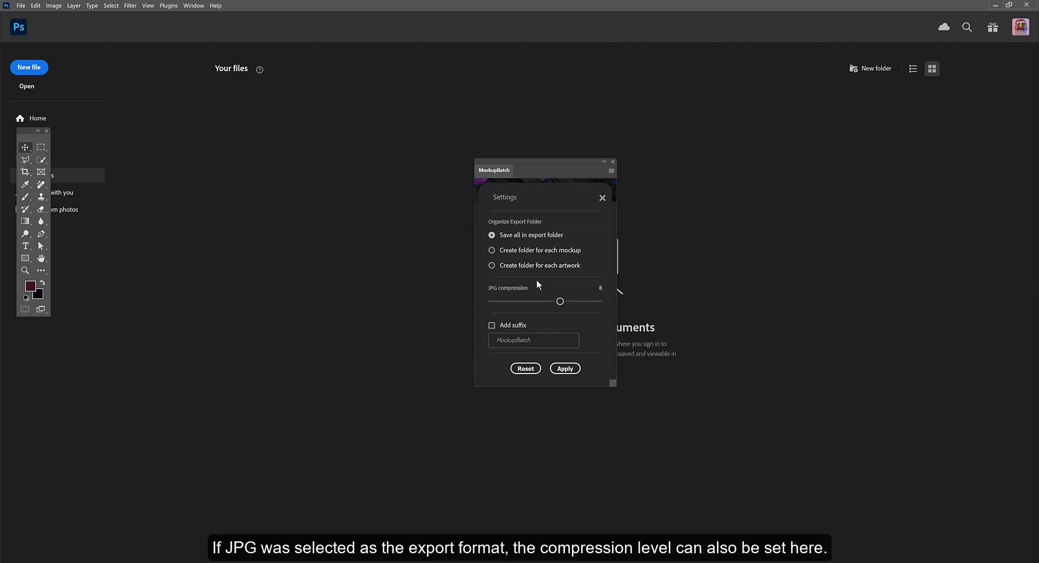
{"action": "left_click_drag", "start_coordinate": [559, 302], "coordinate": [508, 307]}
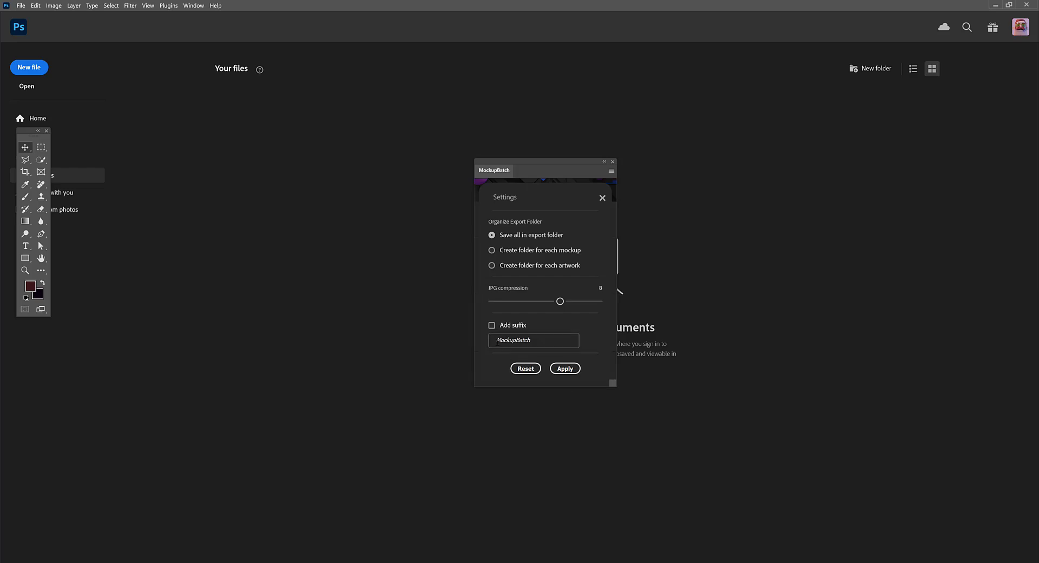
- Apply the settings, run Process Stack, and open the exports folder in Explorer
{"action": "left_click", "coordinate": [567, 368]}
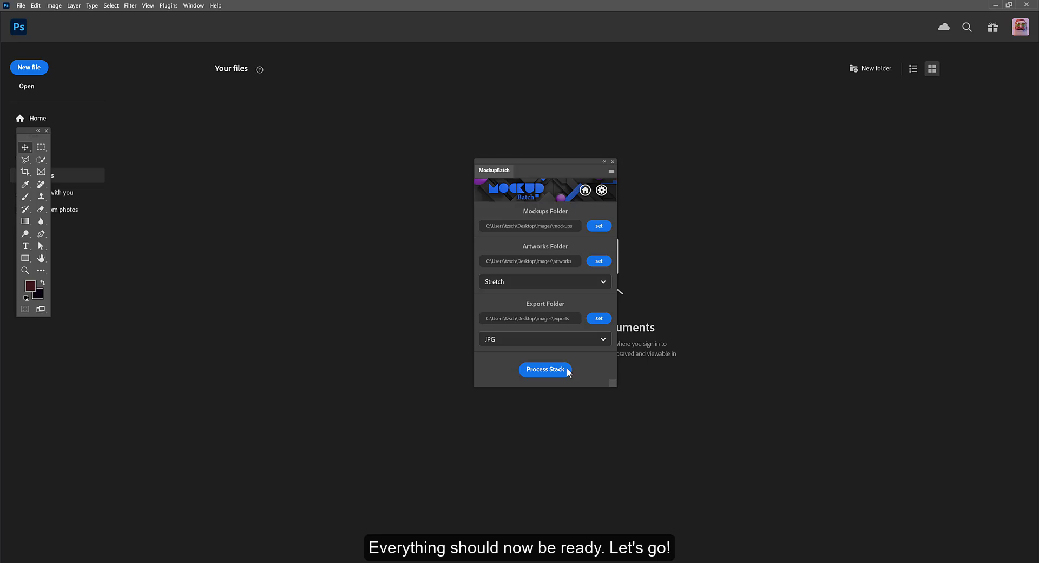
{"action": "left_click", "coordinate": [546, 370]}
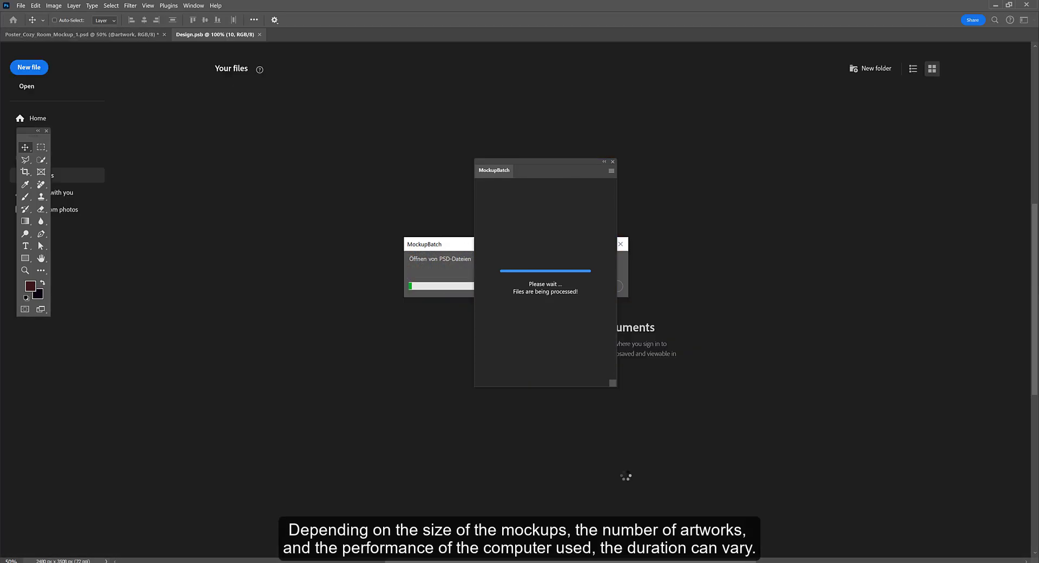
{"action": "key", "text": "alt+Tab"}
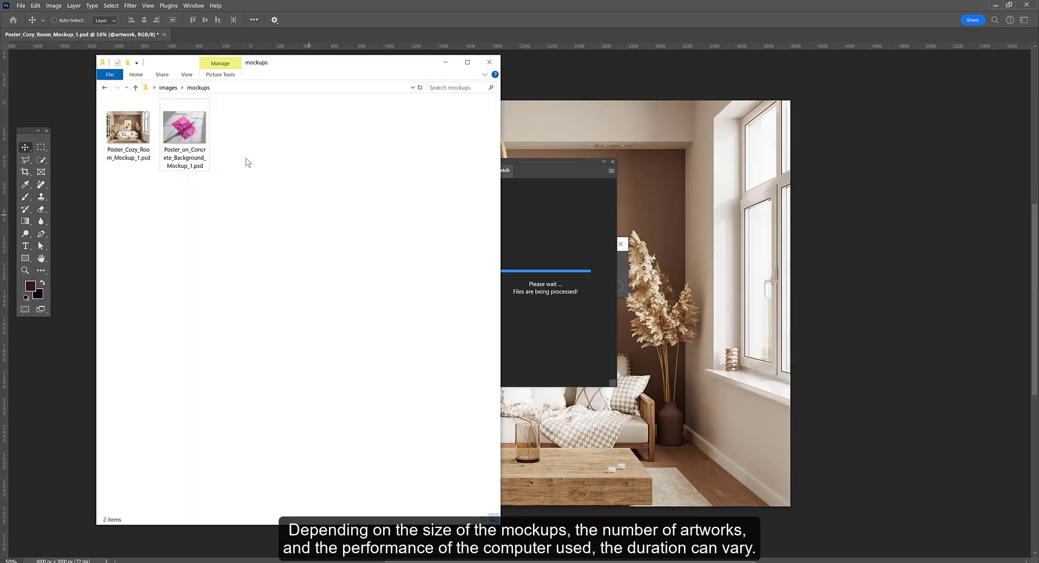
{"action": "left_click", "coordinate": [175, 88]}
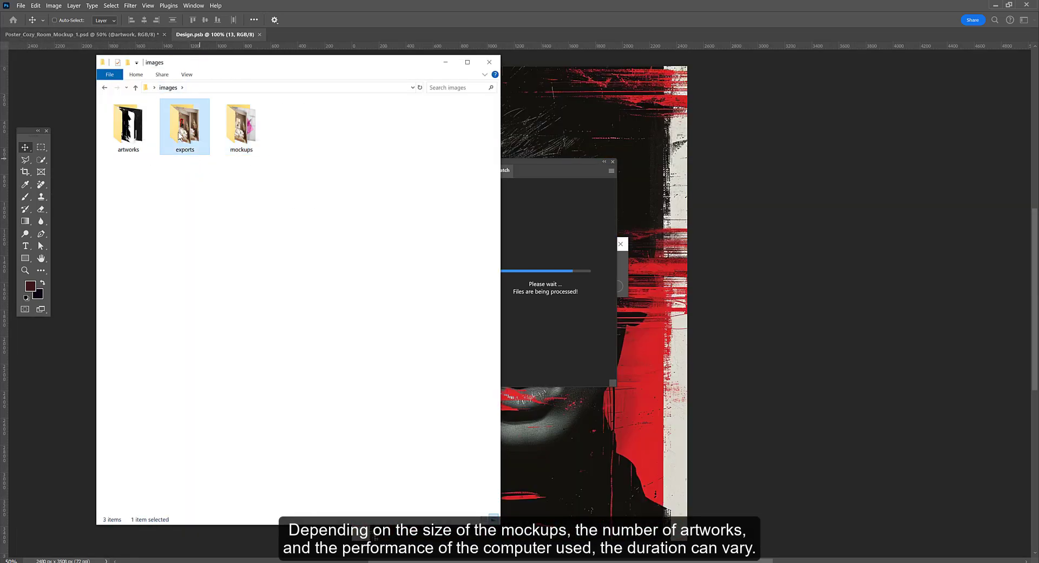
{"action": "double_click", "coordinate": [178, 131]}
- Wait for all 34 JPG mockups, dismiss the completion message, and view the exports folder
{"action": "left_click_drag", "start_coordinate": [287, 72], "coordinate": [499, 84]}
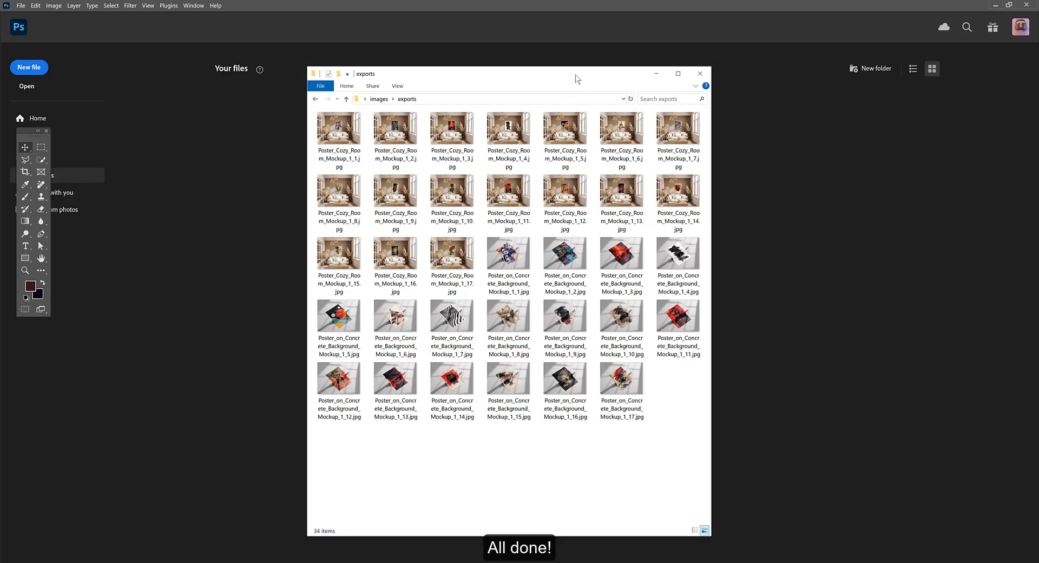
{"action": "left_click_drag", "start_coordinate": [577, 78], "coordinate": [297, 75]}
{"action": "left_click_drag", "start_coordinate": [544, 160], "coordinate": [549, 138]}
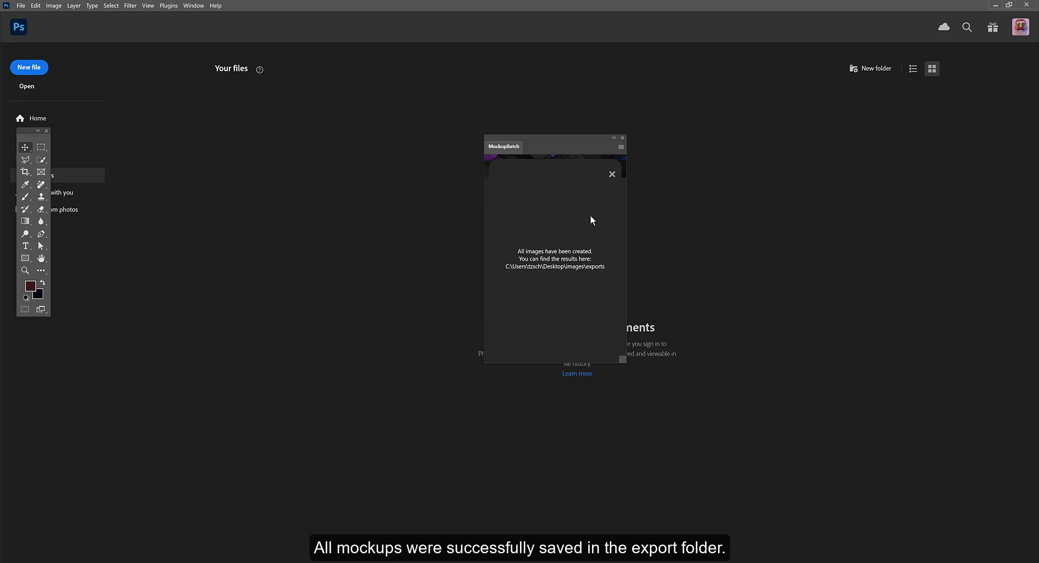
{"action": "left_click", "coordinate": [612, 173]}
{"action": "key", "text": "alt+Tab"}
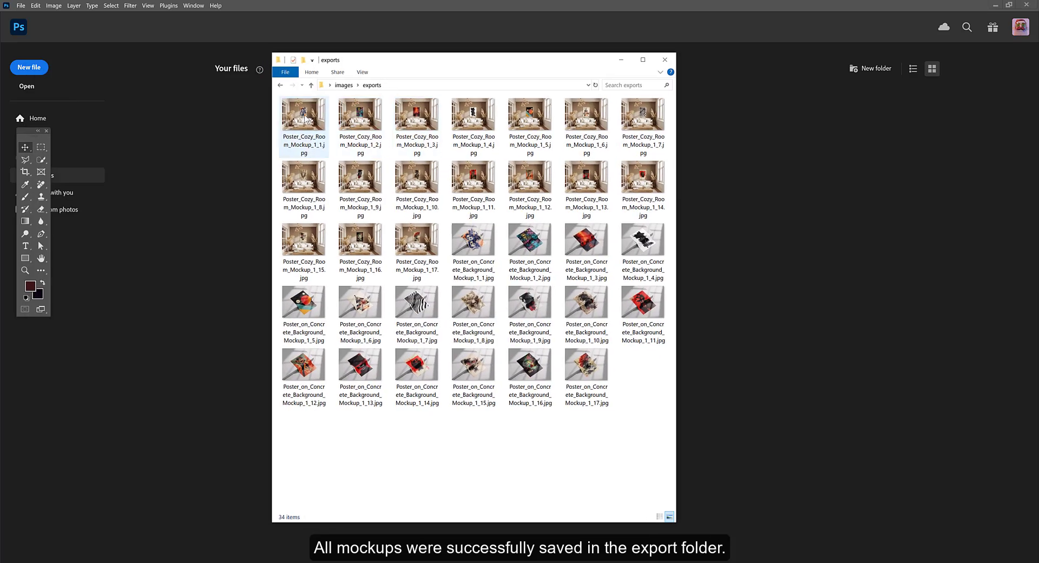
- View the first exported JPG in IrfanView, check the following mockups including the concrete-background ones, then close the viewer
{"action": "double_click", "coordinate": [304, 115]}
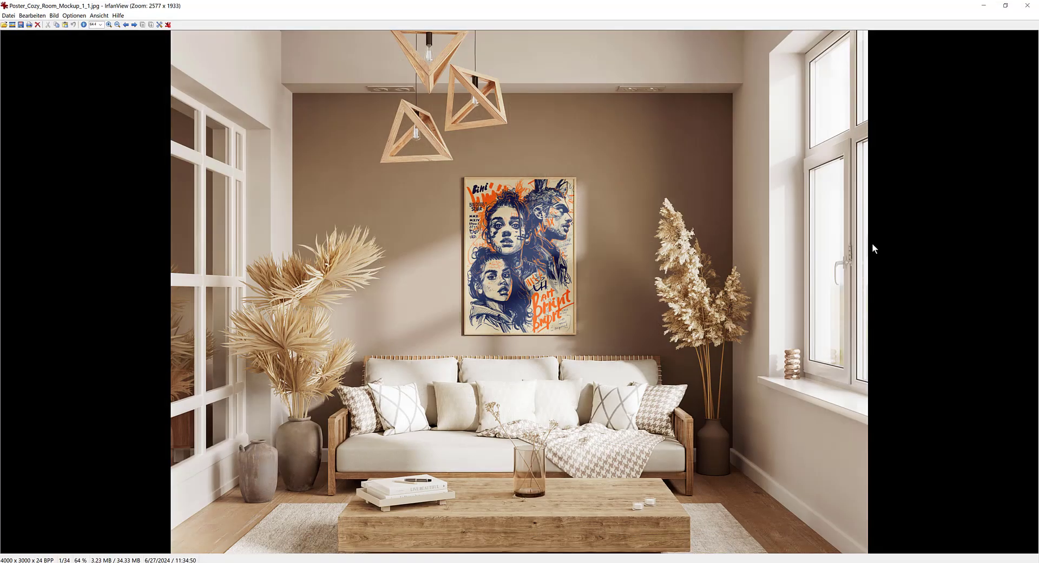
{"action": "key", "text": "Right"}
{"action": "key", "text": "Right"}
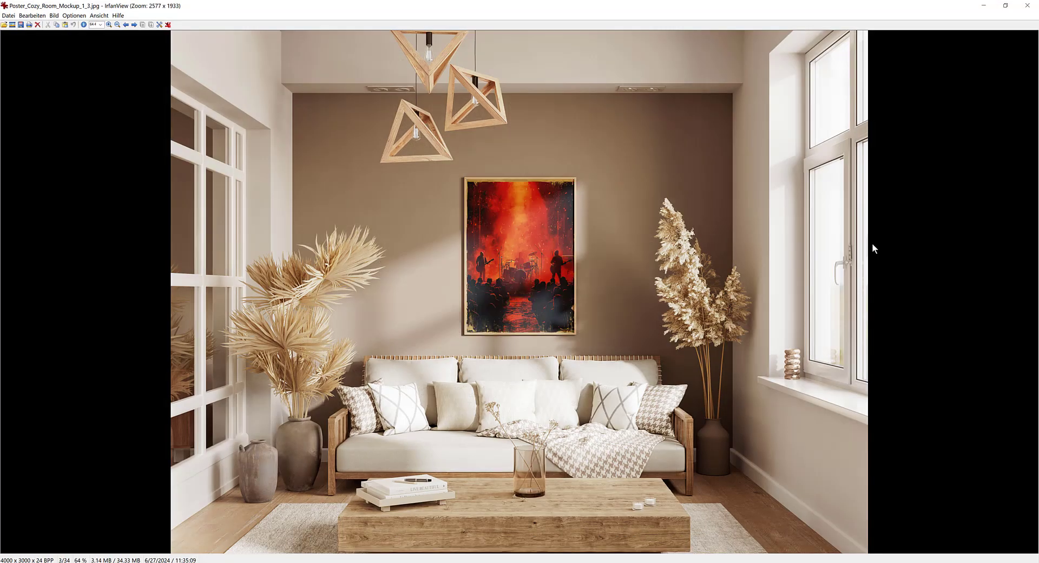
{"action": "key", "text": "Right"}
{"action": "key", "text": "Right"}
{"action": "key", "text": "Right"}
{"action": "key", "text": "Right"}
{"action": "key", "text": "Right"}
{"action": "key", "text": "Right"}
{"action": "key", "text": "Right"}
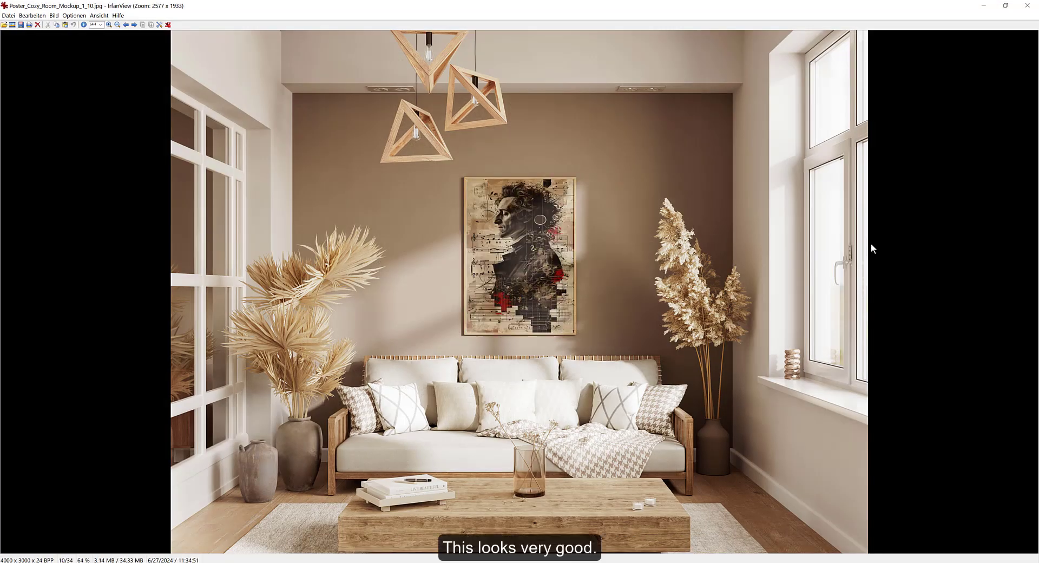
{"action": "key", "text": "Right"}
{"action": "key", "text": "Right"}
{"action": "key", "text": "Right"}
{"action": "key", "text": "Right"}
{"action": "key", "text": "Right"}
{"action": "key", "text": "Right"}
{"action": "key", "text": "Right"}
{"action": "key", "text": "Right"}
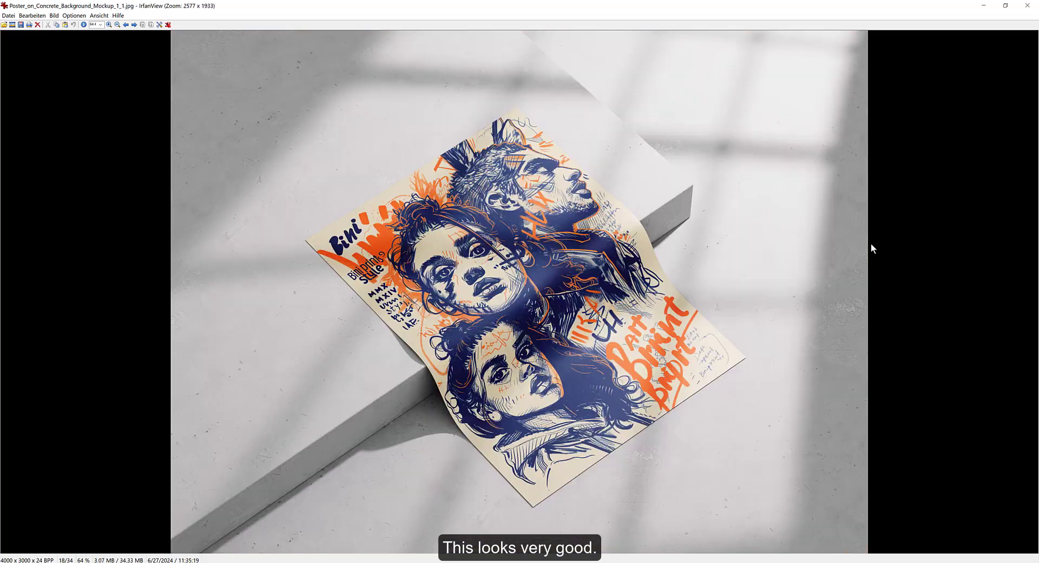
{"action": "key", "text": "Right"}
{"action": "key", "text": "Right"}
{"action": "key", "text": "Right"}
{"action": "key", "text": "Right"}
{"action": "key", "text": "Right"}
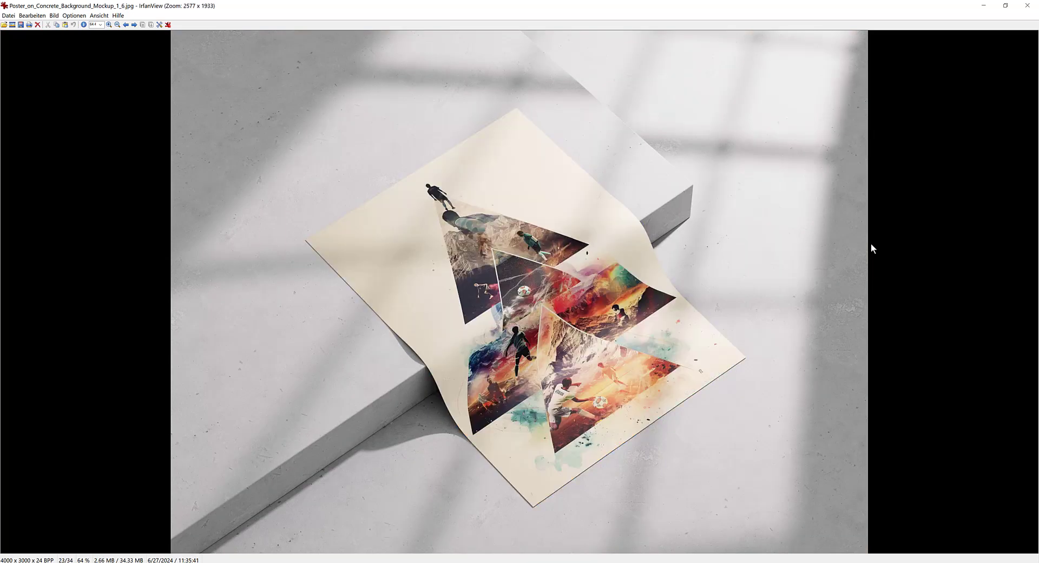
{"action": "key", "text": "Right"}
{"action": "key", "text": "Right"}
{"action": "key", "text": "Right"}
{"action": "key", "text": "Right"}
{"action": "key", "text": "Right"}
{"action": "key", "text": "Right"}
{"action": "key", "text": "Right"}
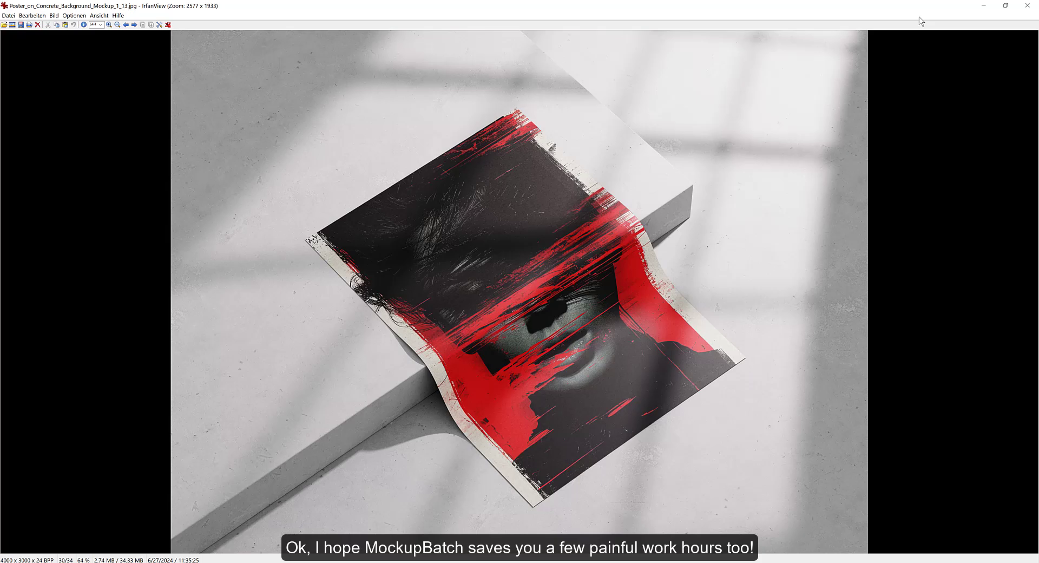
{"action": "left_click", "coordinate": [1028, 6]}
- Close the exports folder window and nudge the MockupBatch panel slightly lower
{"action": "left_click_drag", "start_coordinate": [551, 64], "coordinate": [586, 64]}
{"action": "left_click", "coordinate": [689, 59]}
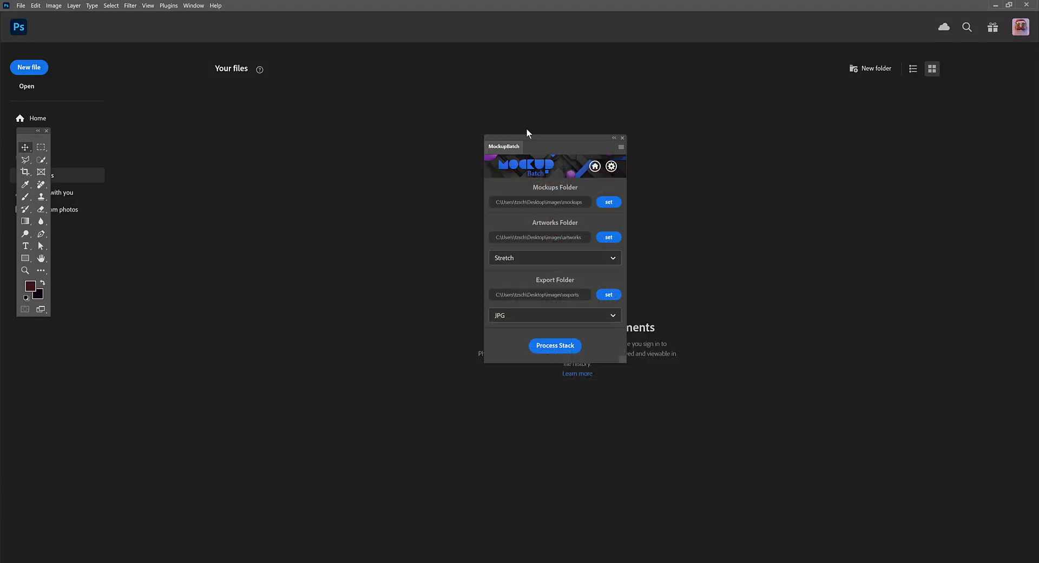
{"action": "left_click_drag", "start_coordinate": [533, 137], "coordinate": [526, 152]}
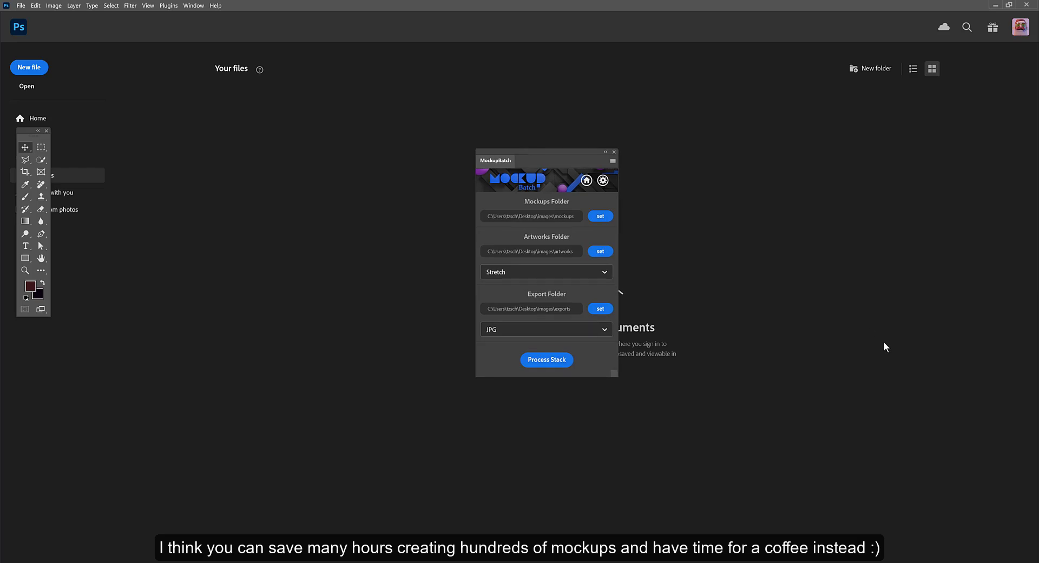